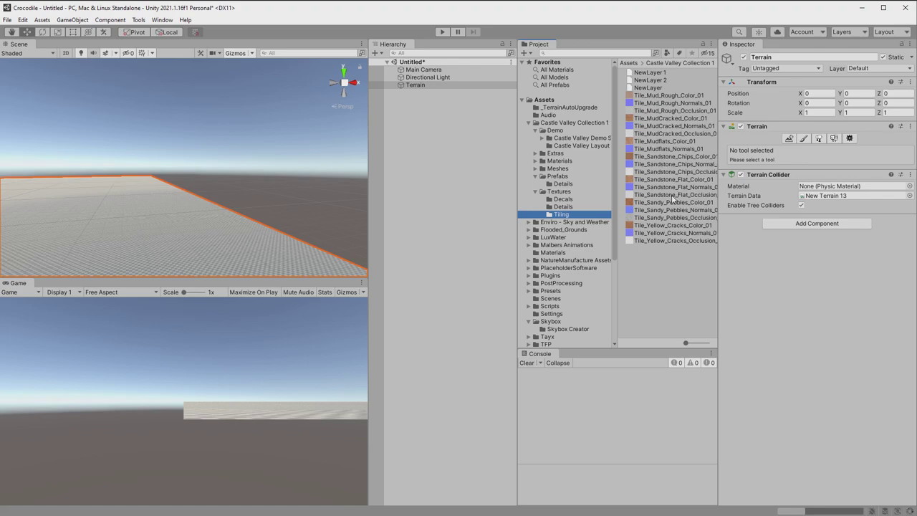
Create a new terrain layer for texture painting, using the Tile_Sandstone_Chips_Color_01 texture
click(803, 139)
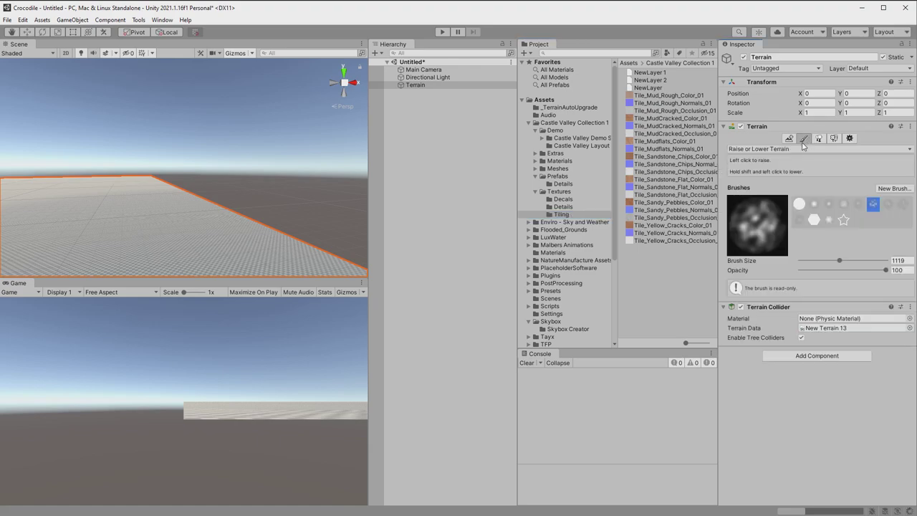
click(795, 148)
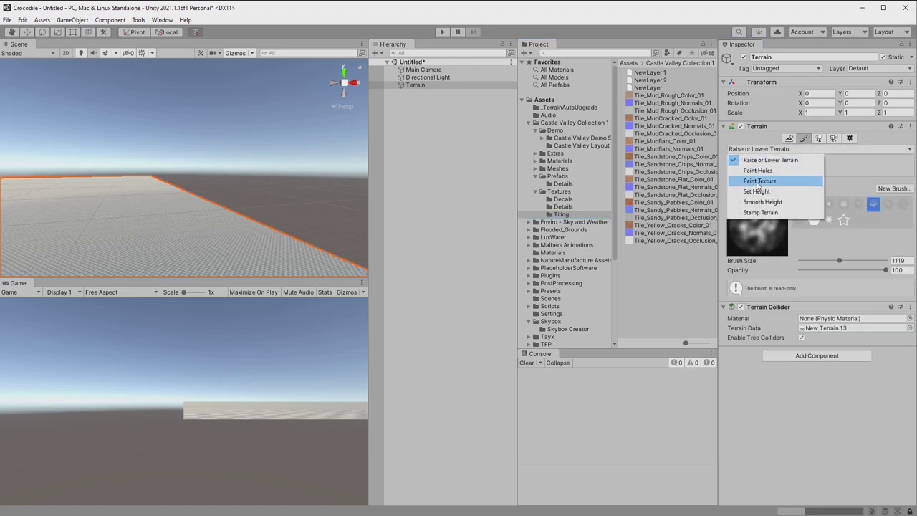
click(806, 179)
click(878, 268)
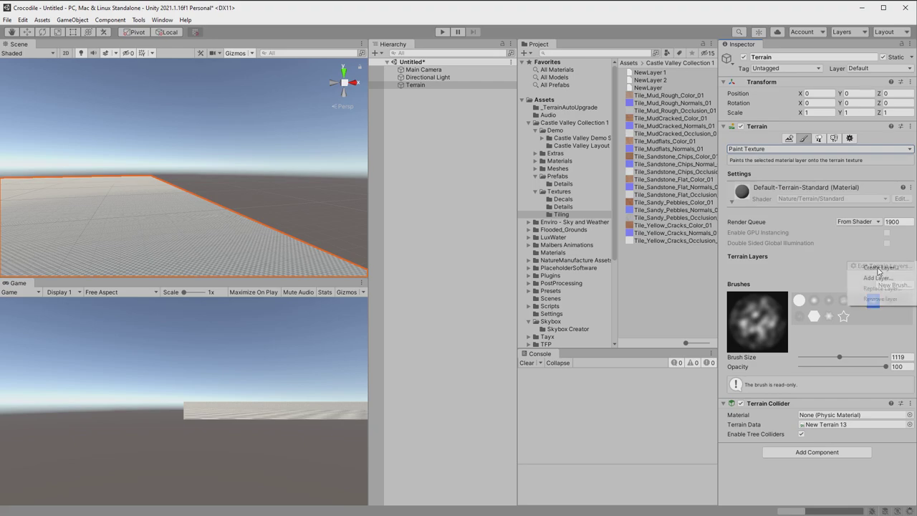
click(878, 270)
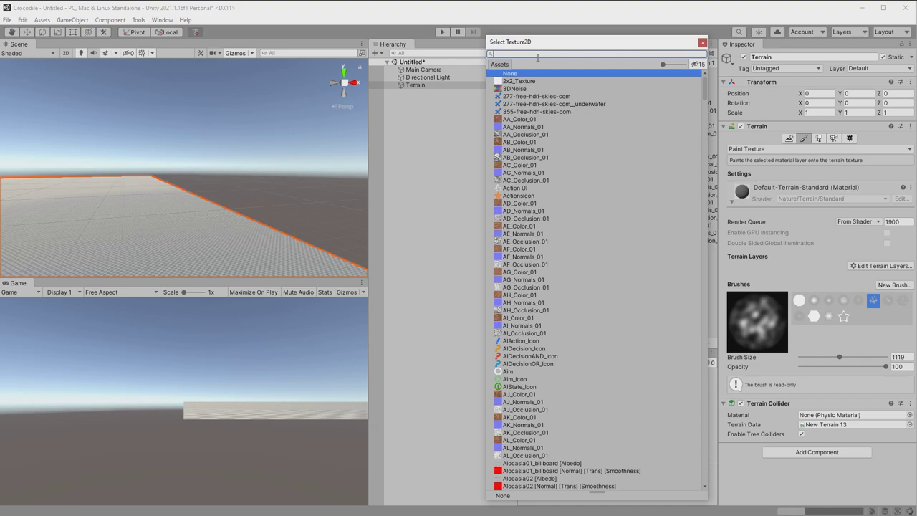
text(sandstone)
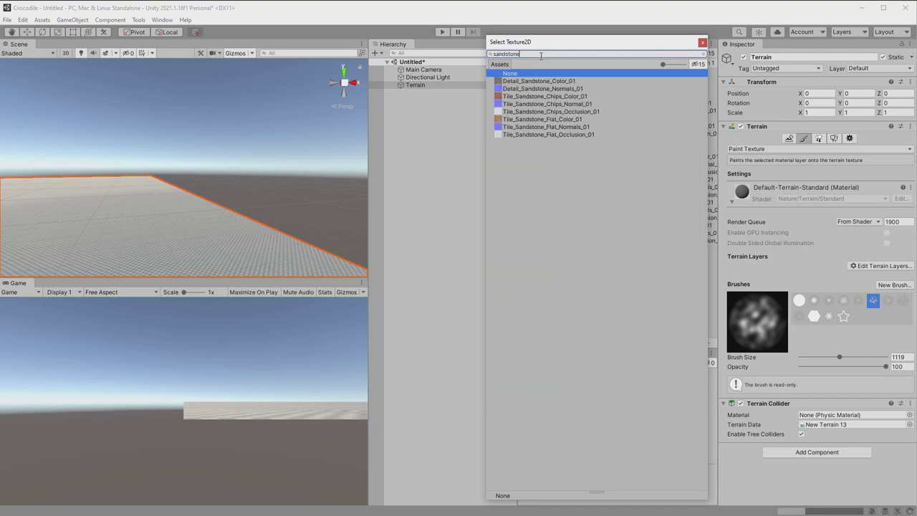
double_click(546, 97)
Raise rolling hills across the terrain with the size 1119 noise brush at opacity 100, and set the terrain's Pixel Error to 1
mouse_move(236, 174)
right_down()
mouse_move(203, 205)
mouse_move(119, 164)
mouse_move(98, 191)
mouse_move(94, 218)
right_up()
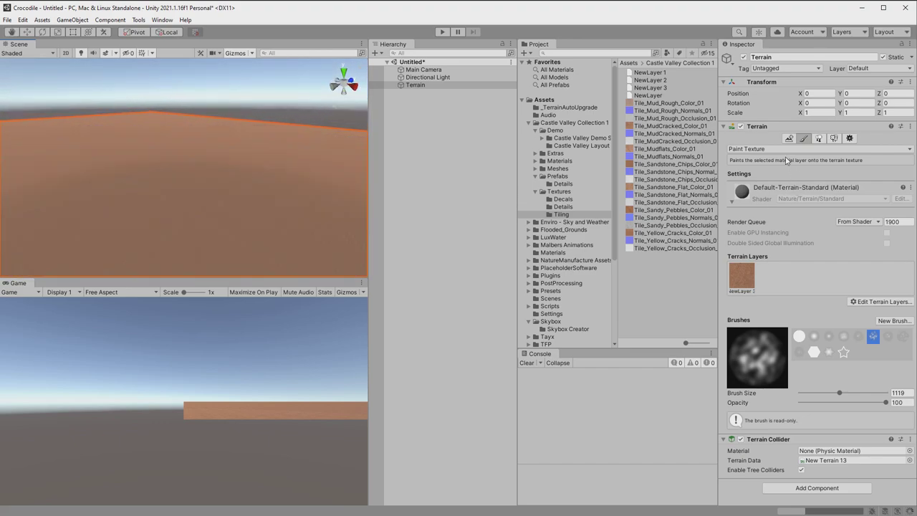
click(786, 149)
click(778, 158)
drag(147, 135, 207, 140)
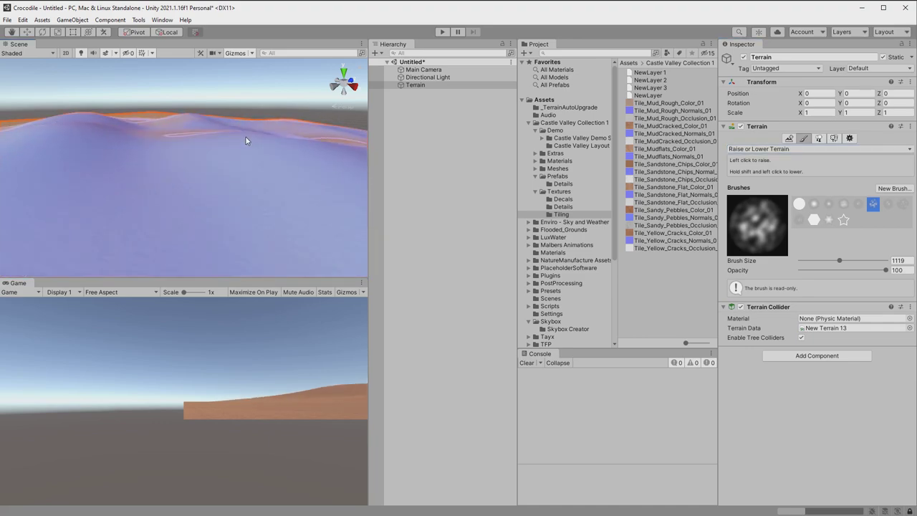
click(848, 139)
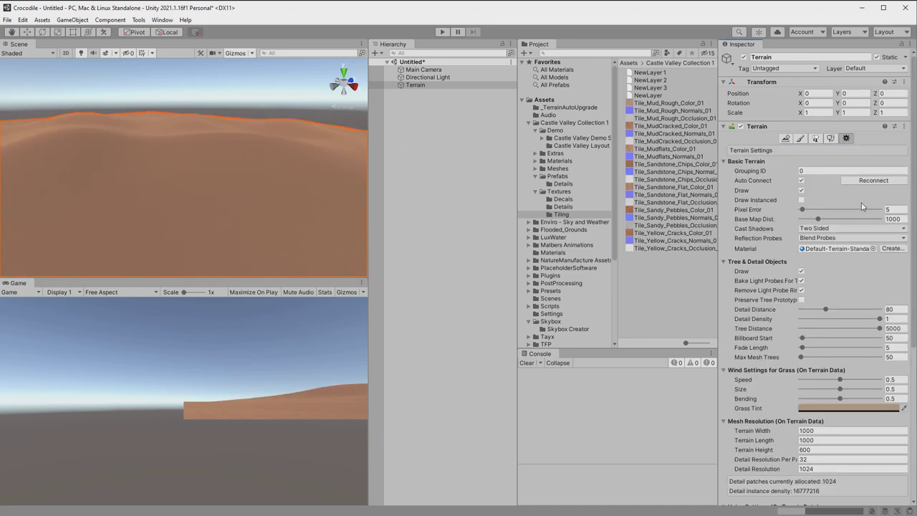
drag(803, 212, 786, 213)
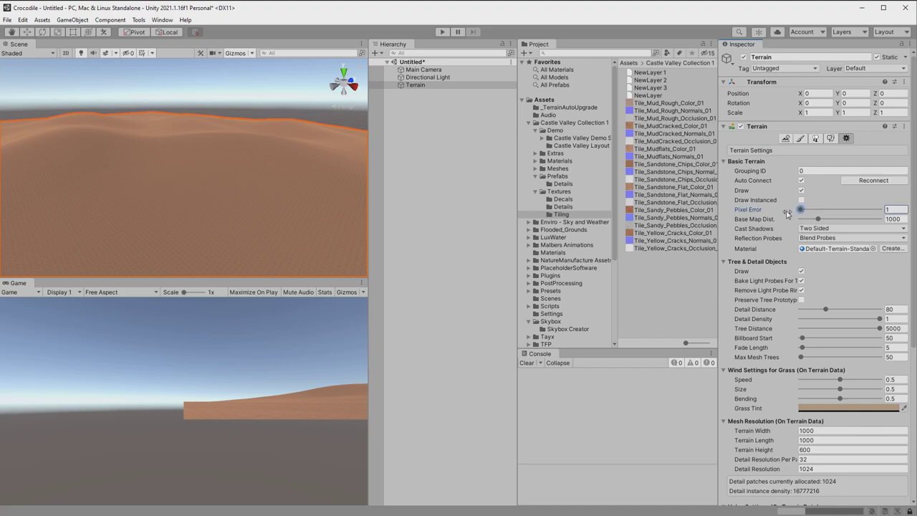
Place the Ocean_5x5 and Skirt prefab from LuxWater/Demos/Prefabs into the scene over the terrain
click(528, 123)
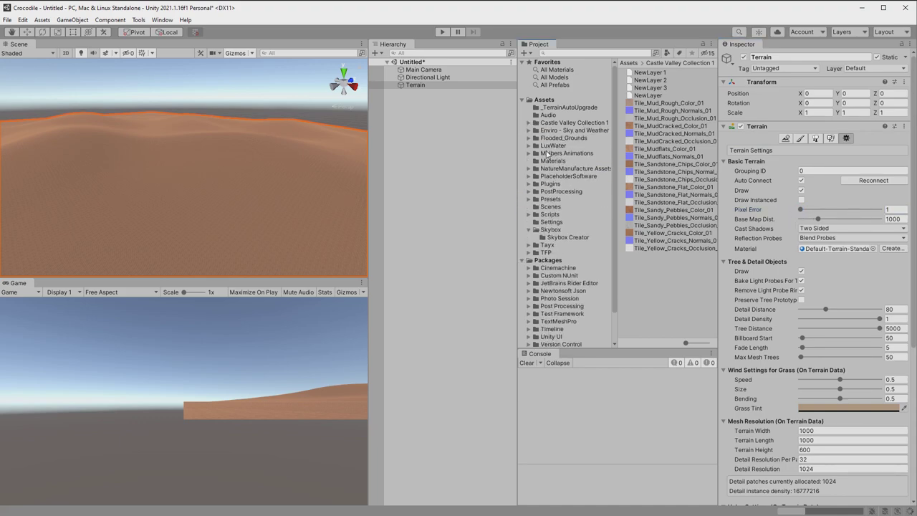
click(552, 146)
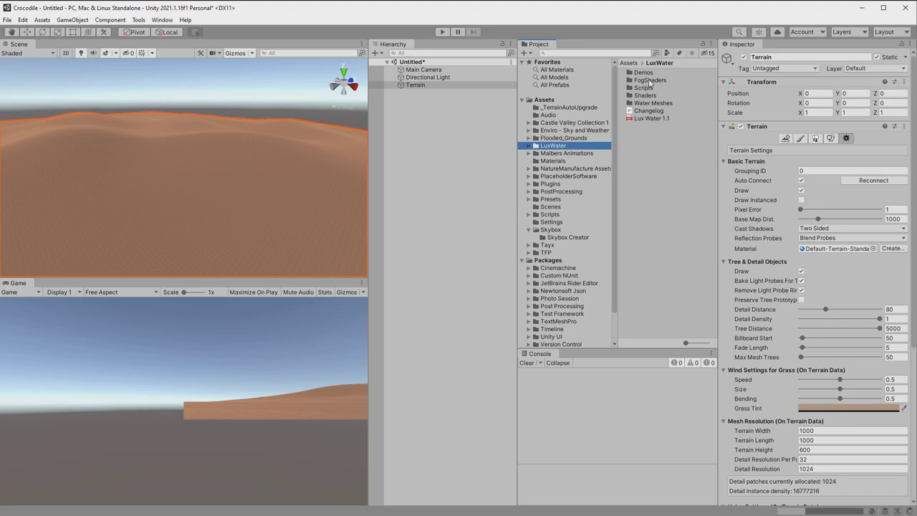
double_click(649, 74)
double_click(649, 95)
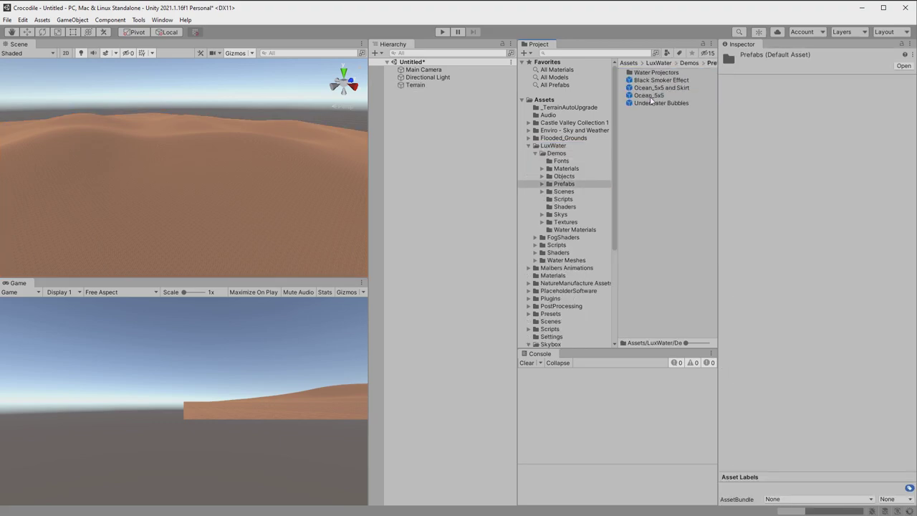
drag(655, 93, 205, 178)
Set the ocean's Y position to 33.6 so the water surrounds the hills
right_drag(204, 178, 330, 195)
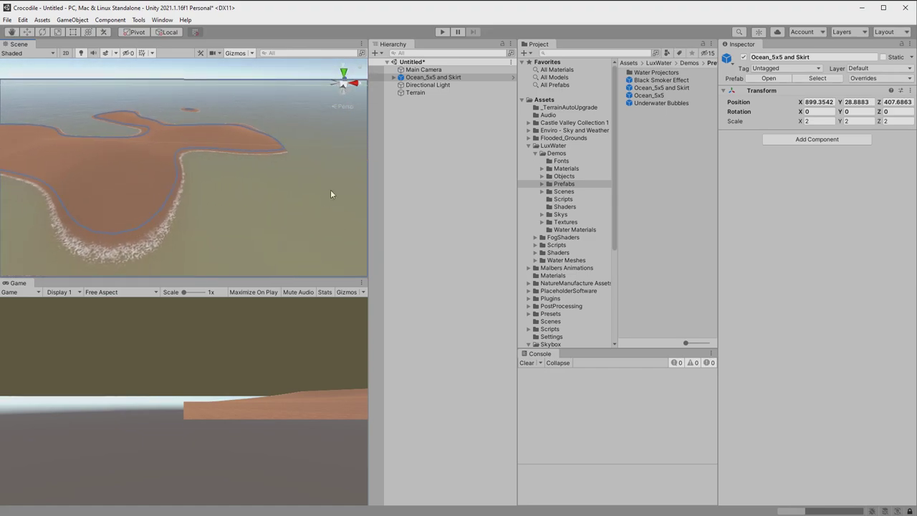
drag(843, 104, 848, 103)
right_drag(193, 207, 147, 142)
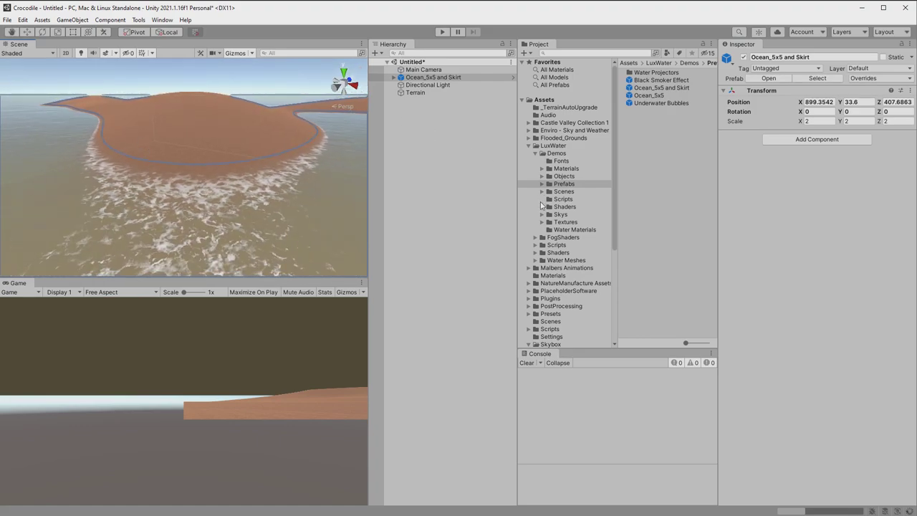
Place the Elephant_Realistic prefab from Malbers Animations on the near shore and align the Main Camera with the scene view
click(535, 153)
click(528, 145)
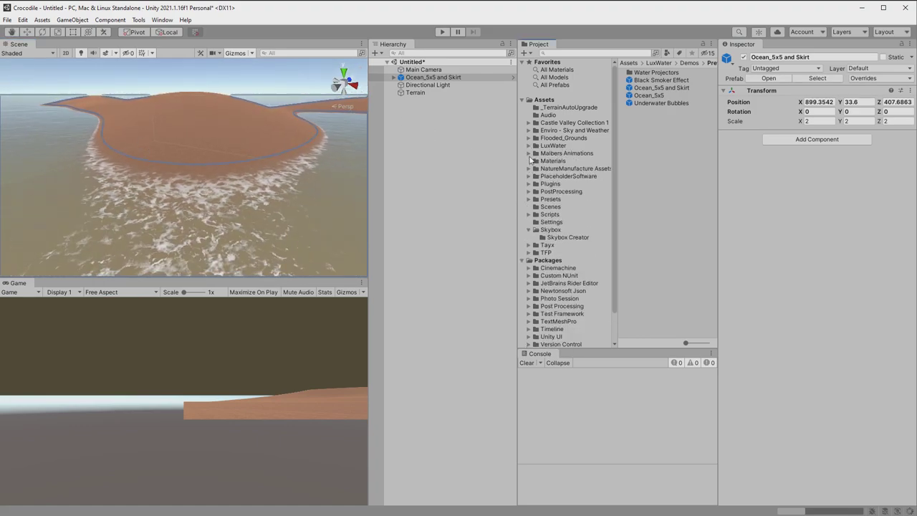
click(529, 153)
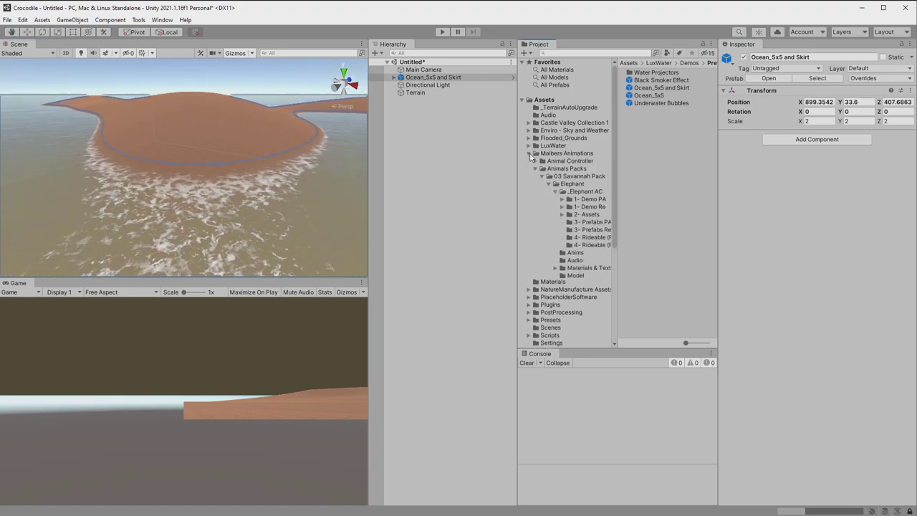
click(591, 229)
drag(661, 103, 185, 162)
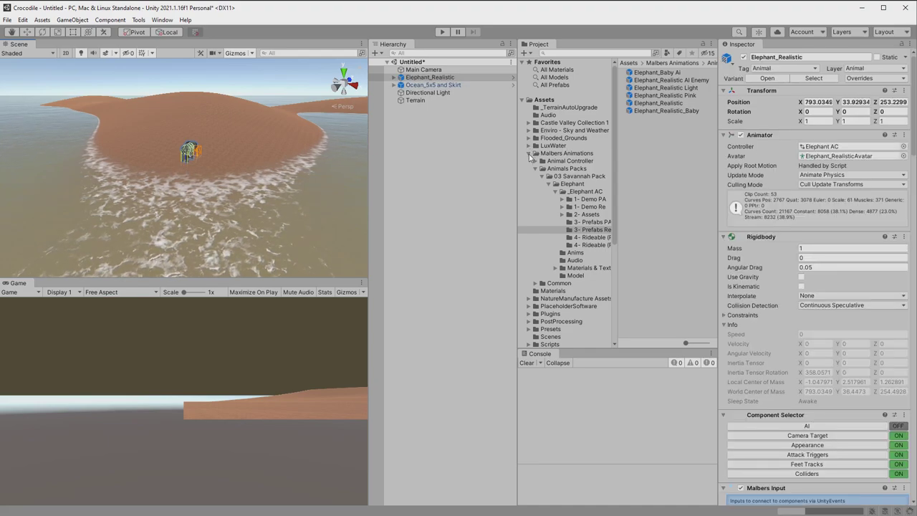
click(530, 154)
click(423, 69)
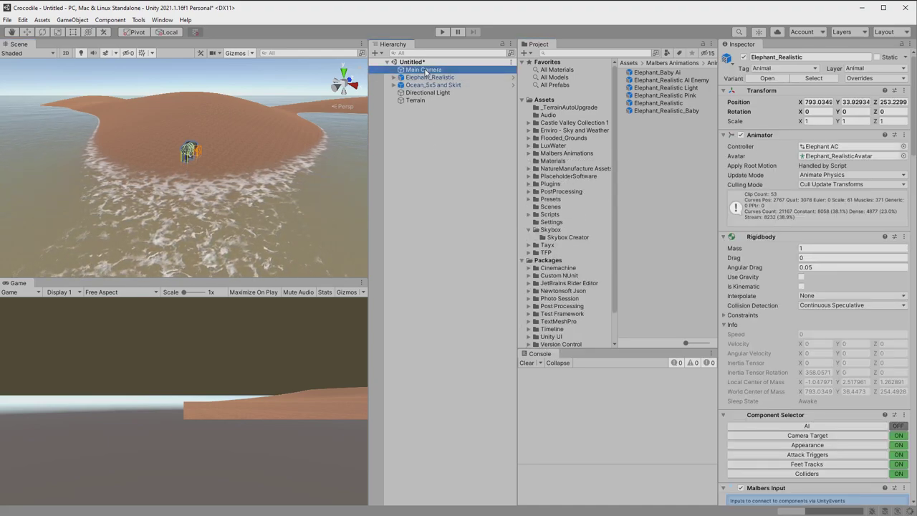
Create a Yapp PrefabPainter object in the hierarchy and name it Ground
right_click(418, 148)
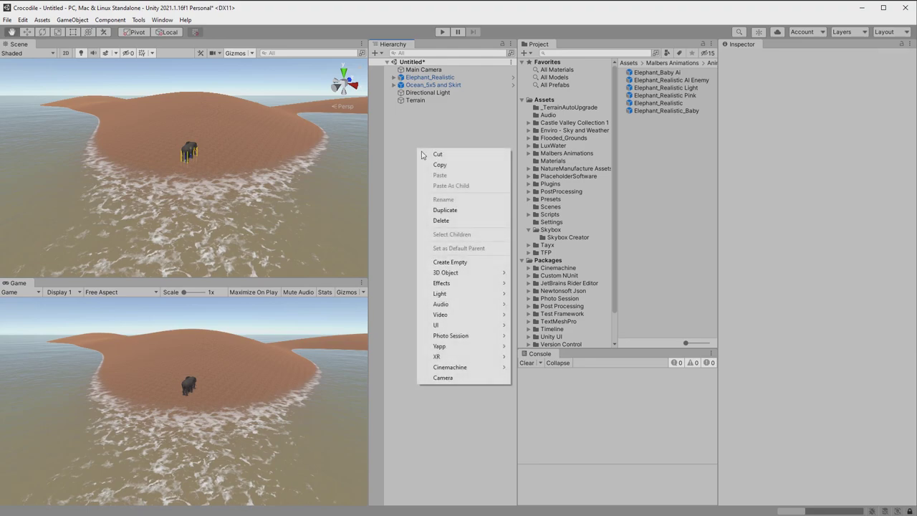
mouse_move(465, 351)
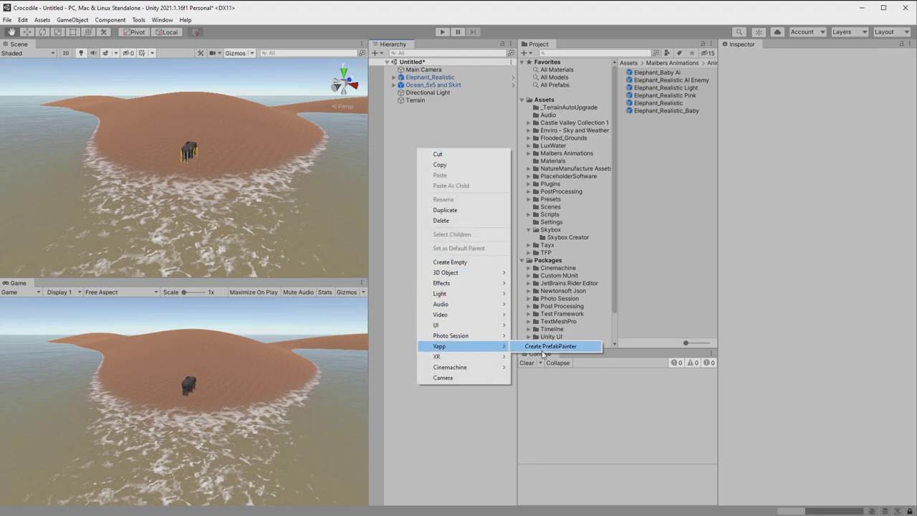
click(543, 346)
key(F2)
text(Groun)
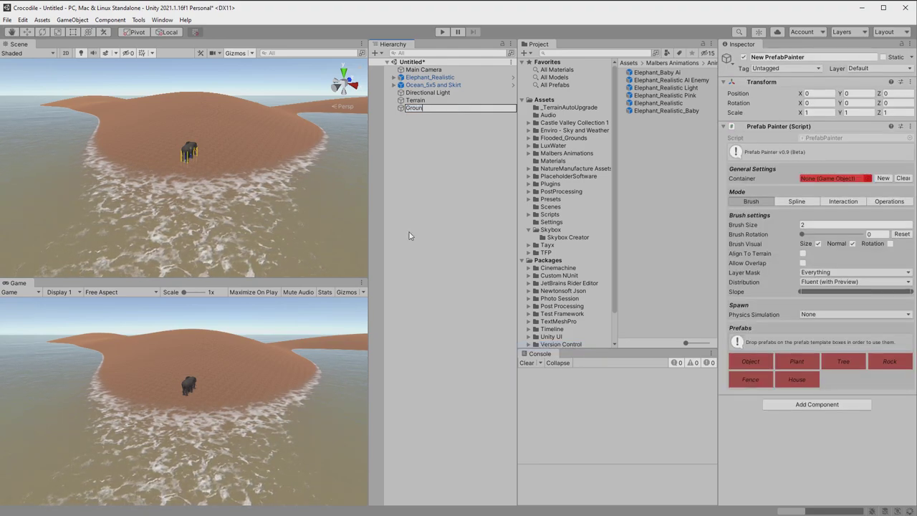
text(d)
key(Return)
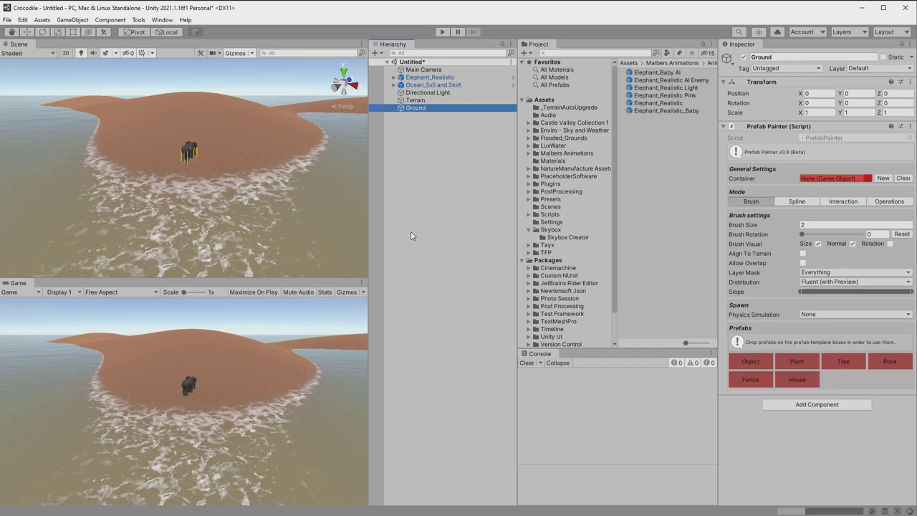
Generate a new container for the Ground painter and move it to the root level of the hierarchy
click(882, 178)
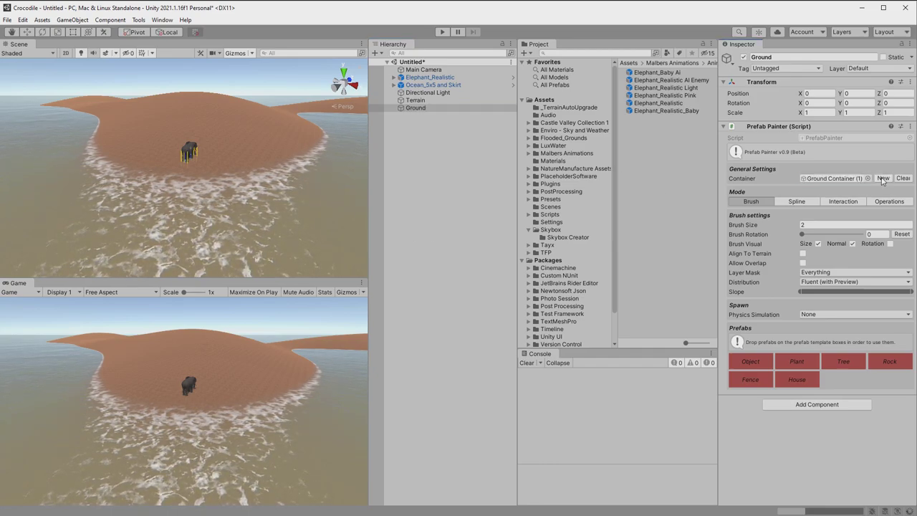
click(394, 108)
click(422, 117)
drag(418, 129, 420, 131)
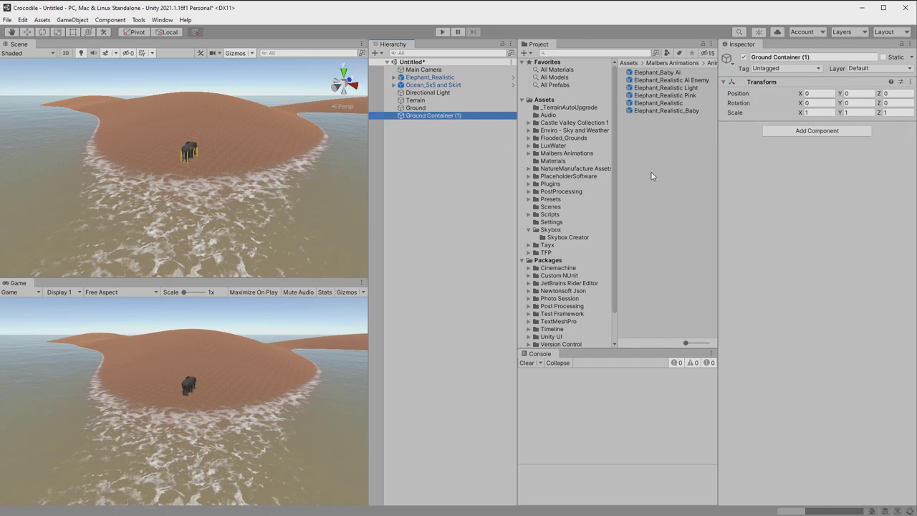
Assign the Ocean_5x5 and Skirt object and all its children to the Water layer
click(476, 107)
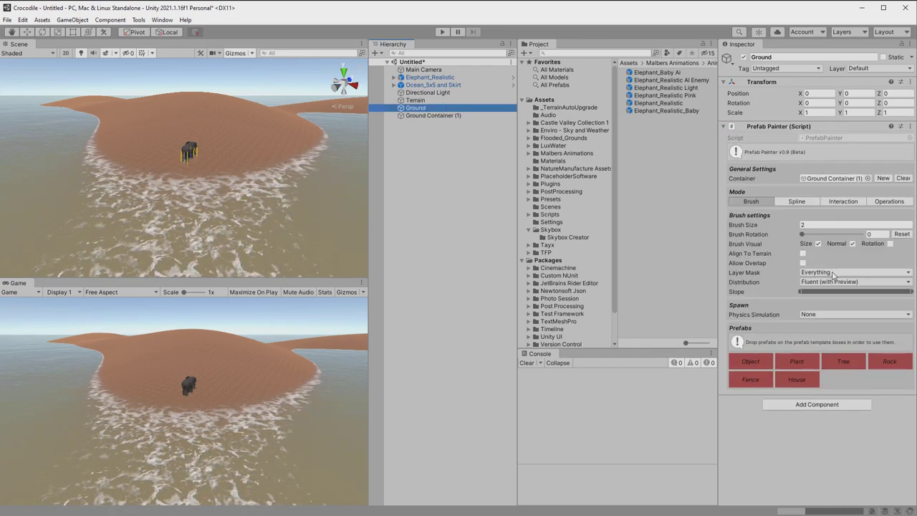
click(434, 84)
click(865, 69)
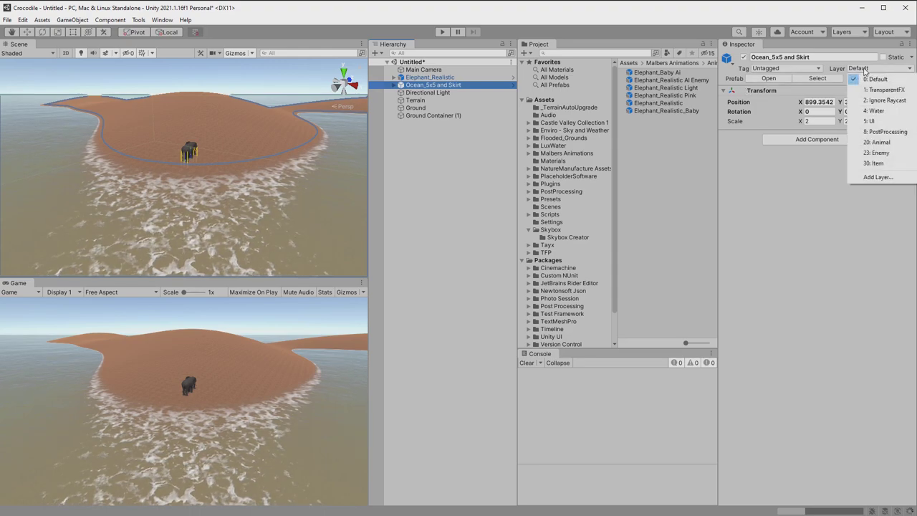
click(875, 111)
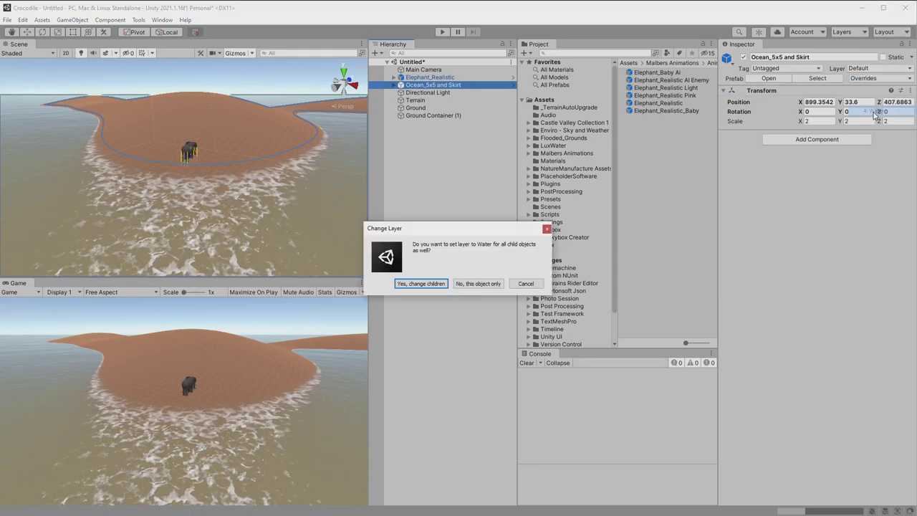
click(444, 283)
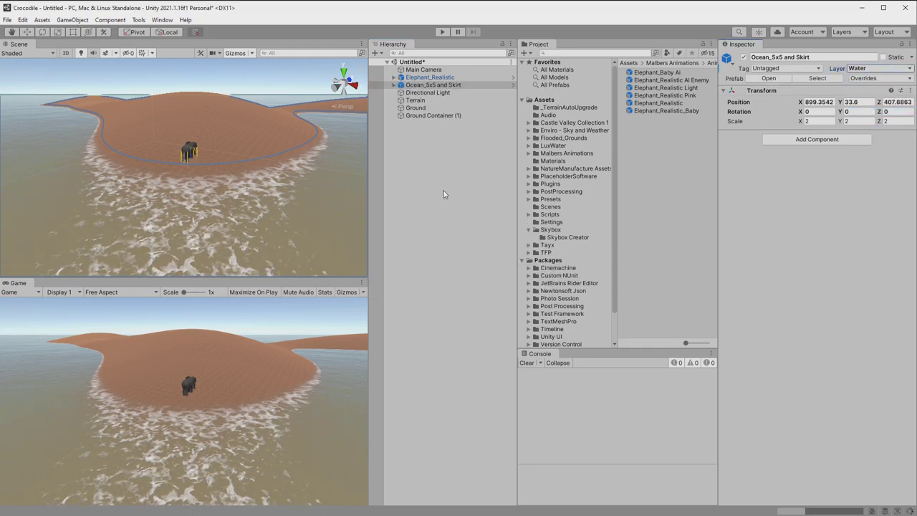
Exclude the Water layer from the Ground painter's layer mask
click(417, 108)
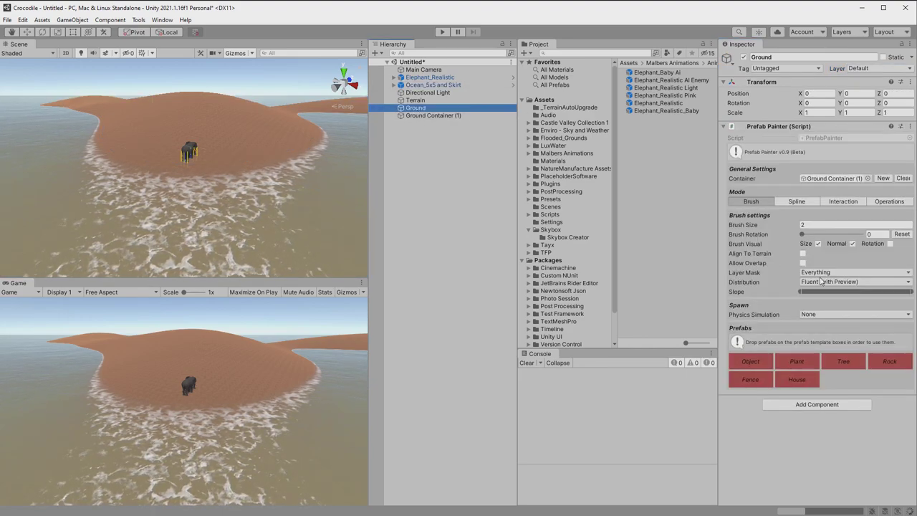
click(825, 276)
click(819, 329)
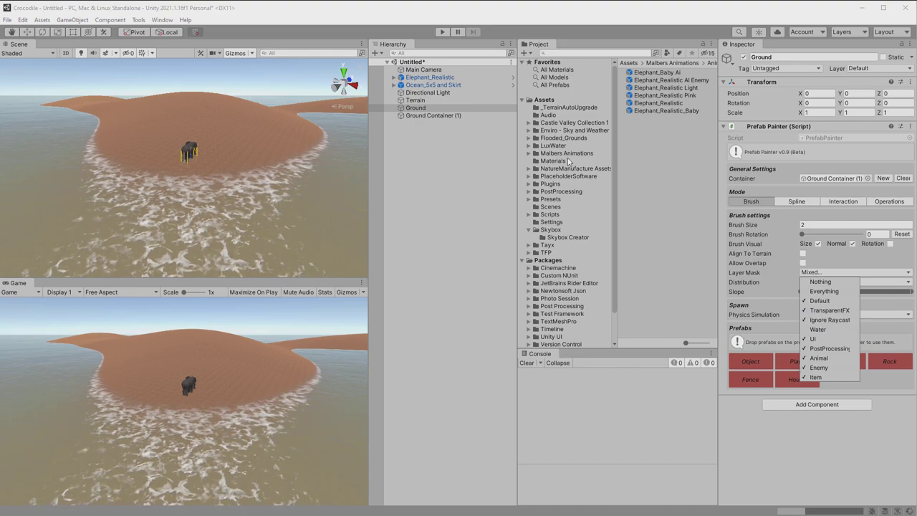
Add the Castle Valley Collection prefabs Ground_01 through Ground_06 to the Ground painter using the Object template
click(529, 123)
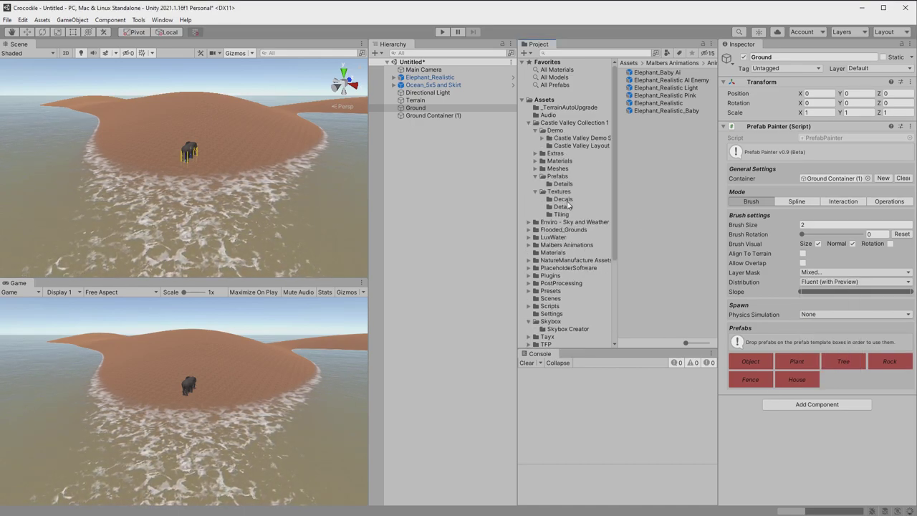
click(558, 176)
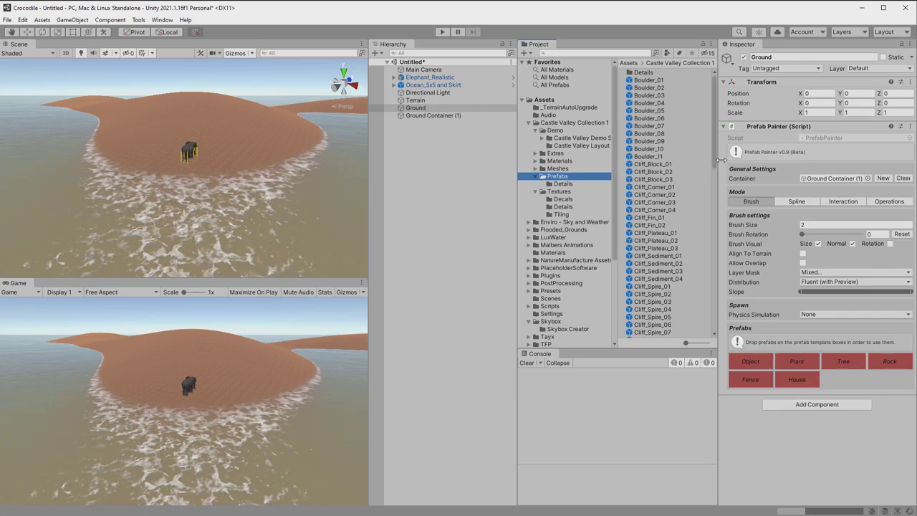
drag(714, 158, 706, 230)
drag(660, 202, 747, 361)
drag(661, 210, 745, 347)
drag(660, 217, 747, 344)
drag(648, 224, 748, 346)
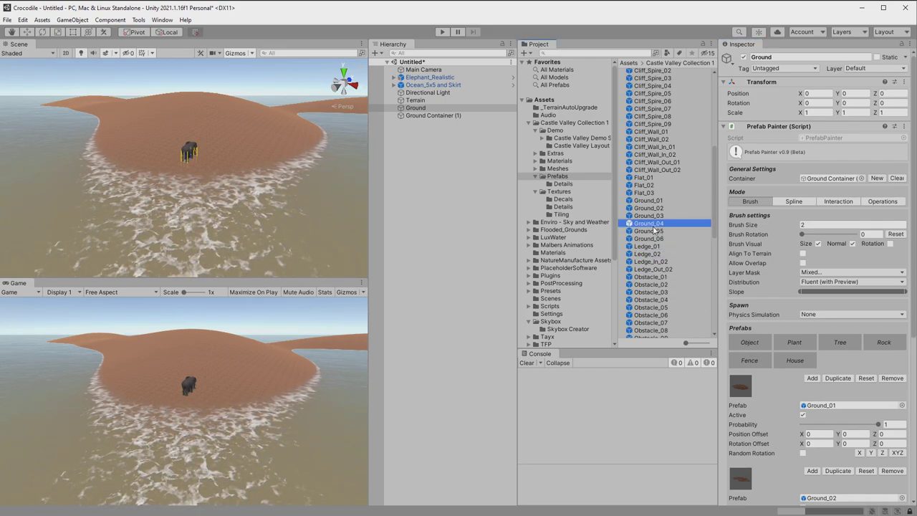
drag(667, 230, 757, 347)
drag(657, 240, 744, 343)
Enable Align To Terrain and Allow Overlap, then paint ground rocks on the shore beside the elephant with brush size 18
click(803, 255)
click(803, 263)
ctrl+scroll(217, 169, up, 4)
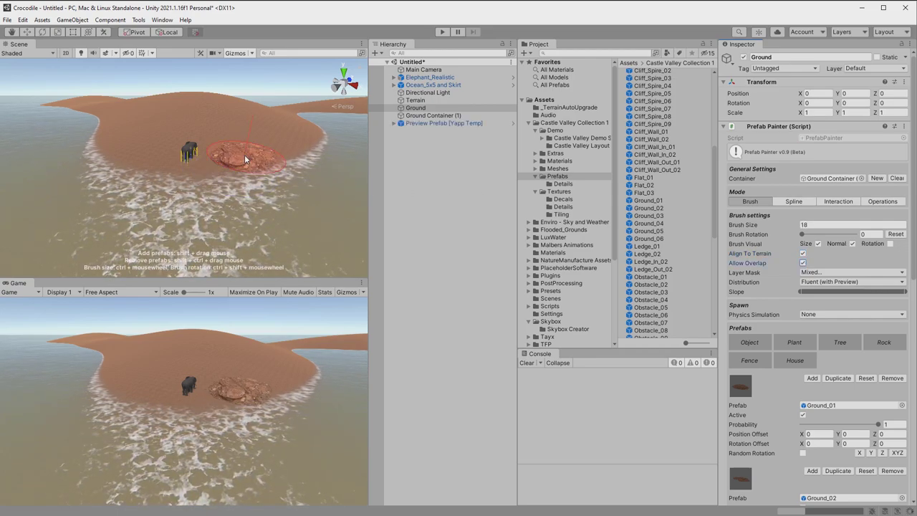
shift+click(246, 155)
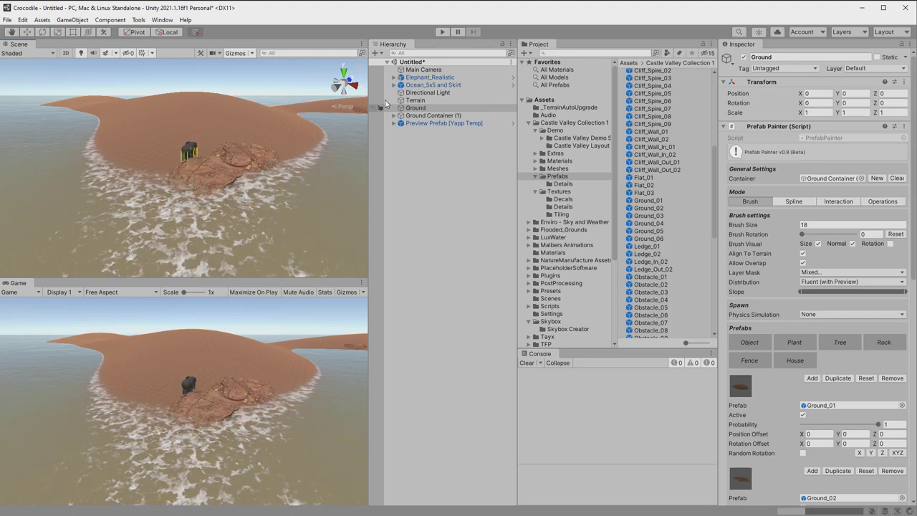
Deactivate the Elephant_Realistic object and paint ground rocks across the whole front shore with brush size 24 and varied brush rotations
click(430, 77)
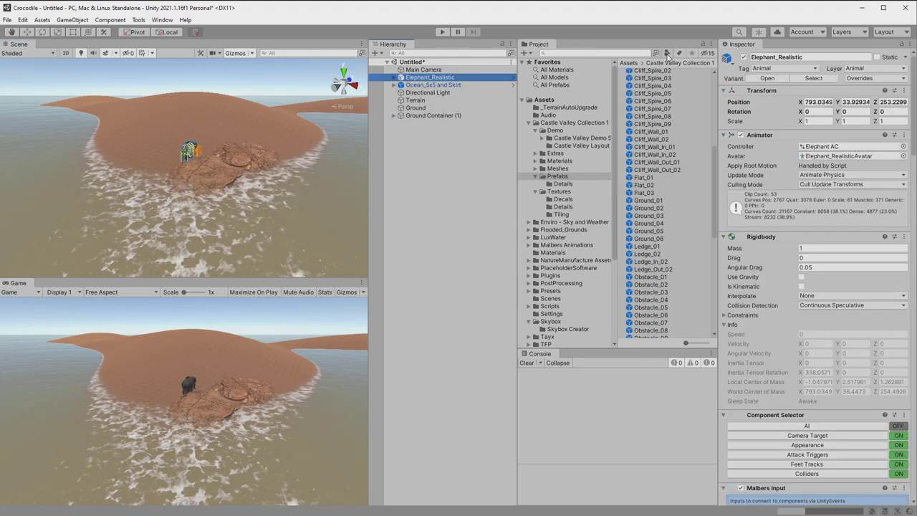
click(743, 57)
click(431, 115)
click(416, 108)
mouse_move(121, 154)
shift+mouse_down()
mouse_move(147, 169)
mouse_move(157, 156)
mouse_move(120, 141)
mouse_move(182, 137)
shift+mouse_up()
shift+click(193, 141)
ctrl+shift+scroll(269, 151, down, 12)
mouse_move(285, 157)
shift+mouse_down()
mouse_move(277, 147)
mouse_move(287, 139)
mouse_move(169, 130)
shift+mouse_up()
shift+click(169, 133)
ctrl+shift+scroll(133, 135, down, 10)
shift+click(129, 135)
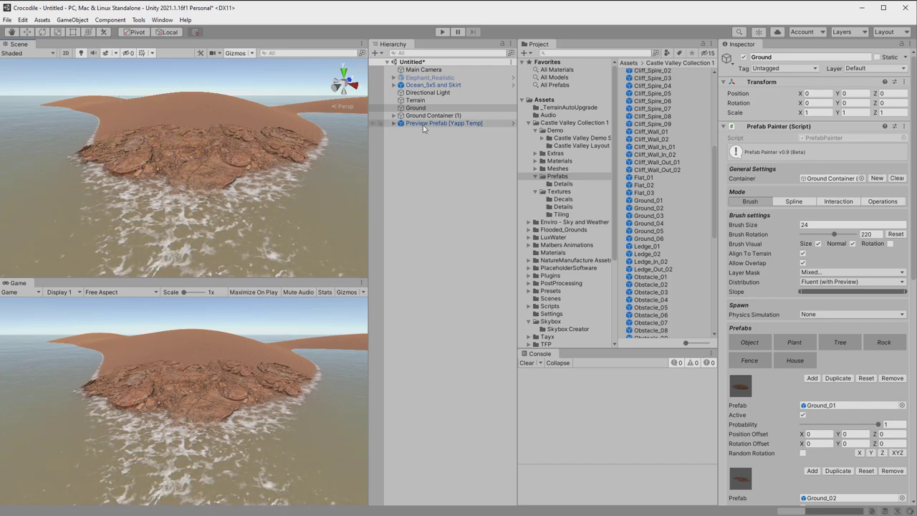
Create a Yapp PrefabPainter named Cliffs and give it a new container
click(417, 146)
right_click(417, 147)
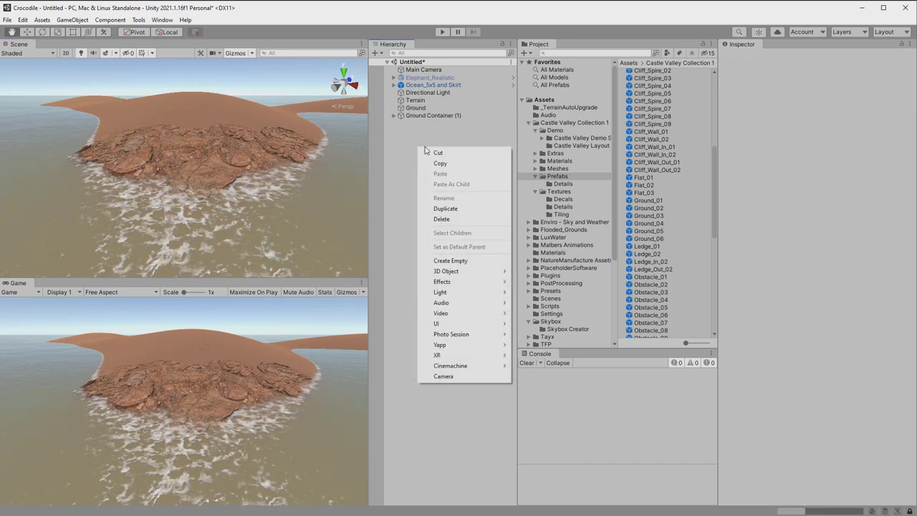
mouse_move(461, 344)
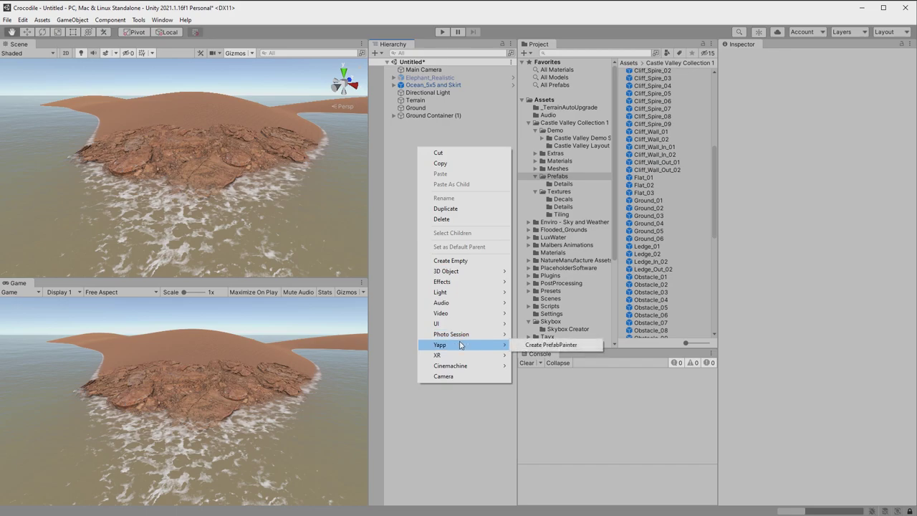
click(548, 346)
text(Cliffd)
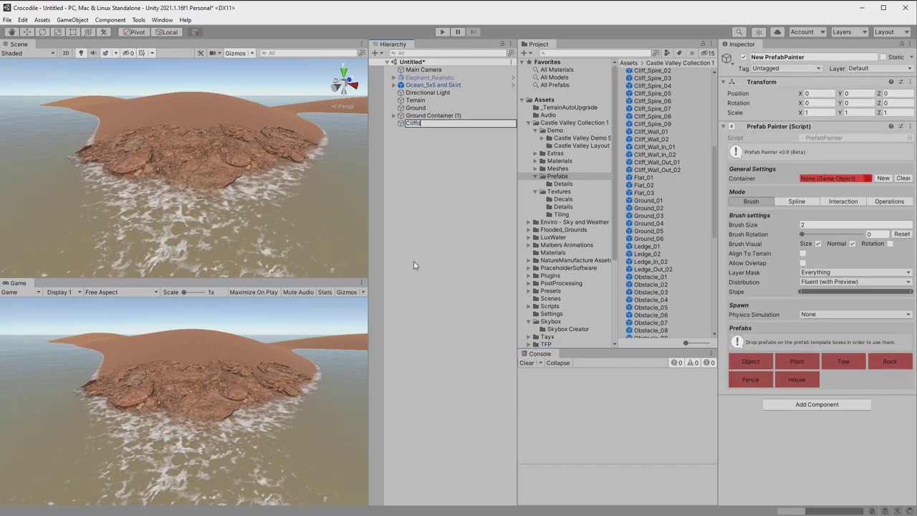
key(Return)
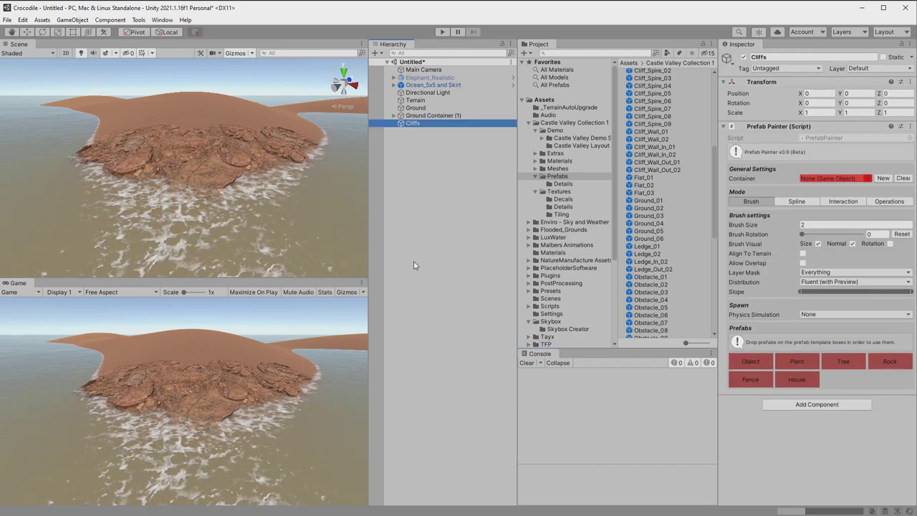
click(881, 178)
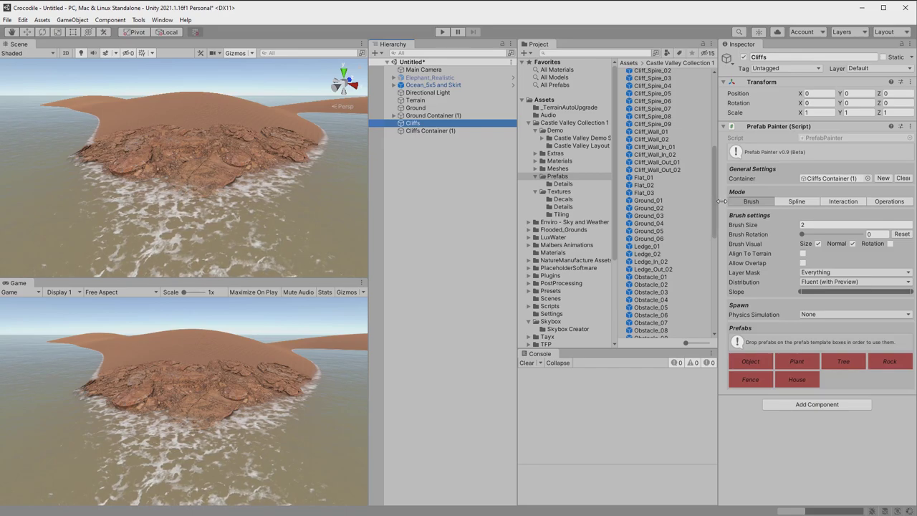
Add the Cliff_Fin_01, Cliff_Fin_02 and Cliff_Block_01 prefabs to the Cliffs painter using the Object template
drag(720, 204, 726, 122)
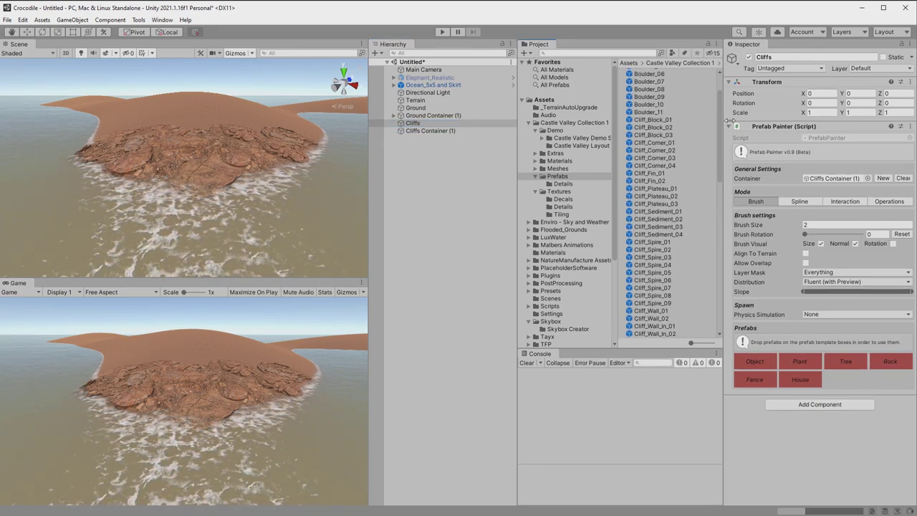
drag(651, 172, 752, 359)
drag(660, 184, 762, 342)
mouse_move(670, 122)
mouse_down()
mouse_move(763, 313)
mouse_move(764, 343)
mouse_up()
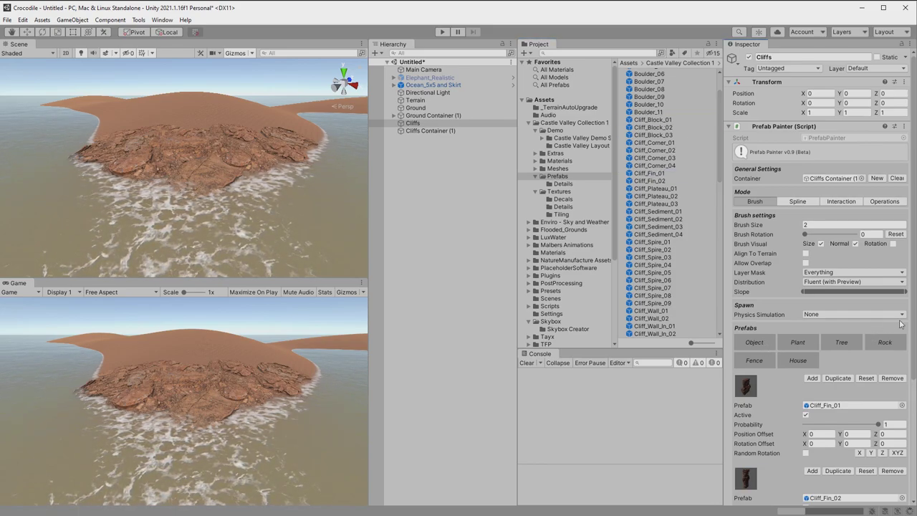
Exclude the Water layer from the Cliffs painter's layer mask and add Cliff_Block_03 using the Object template
drag(914, 321, 914, 328)
scroll(914, 331, down, 5)
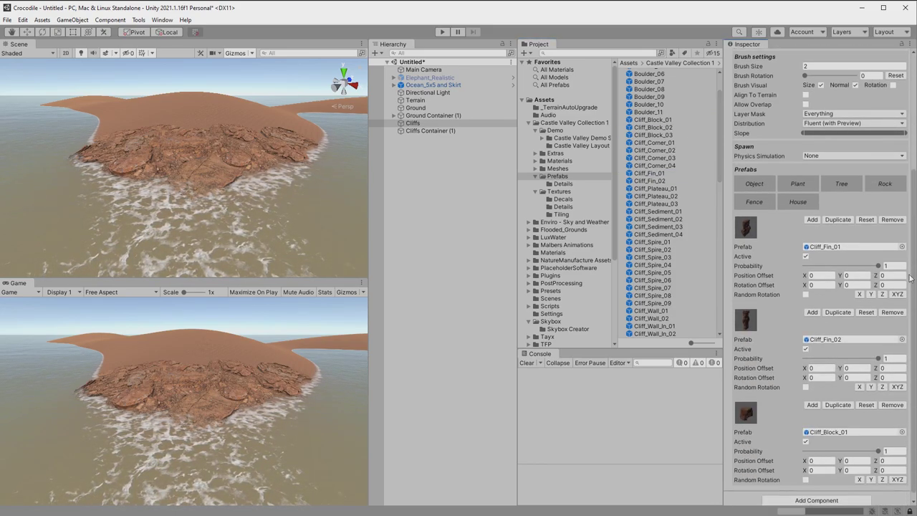
click(838, 115)
click(835, 171)
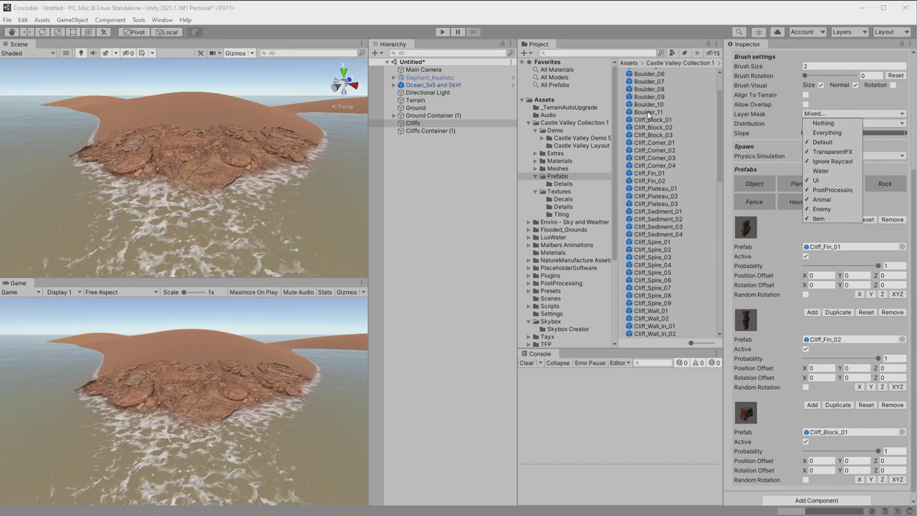
drag(661, 136, 764, 182)
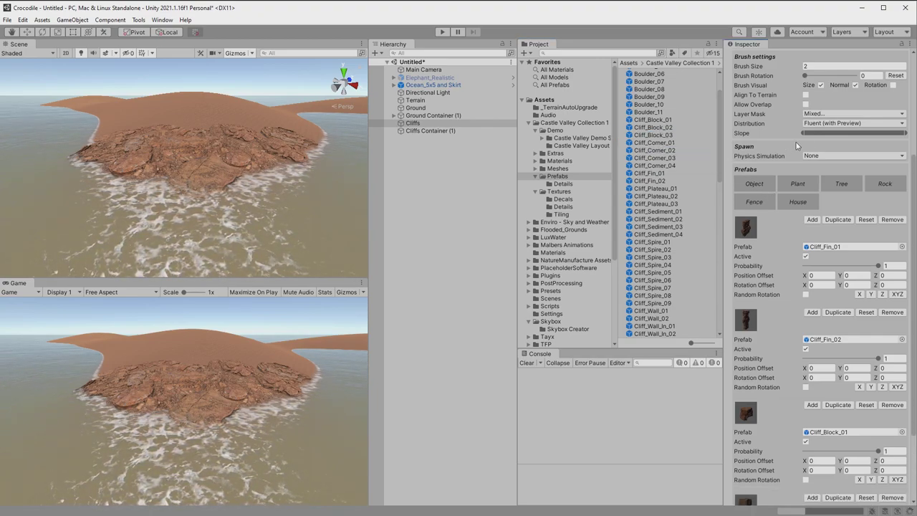
Enable Allow Overlap and random Y rotation for all four cliff prefabs in the Cliffs painter
click(871, 294)
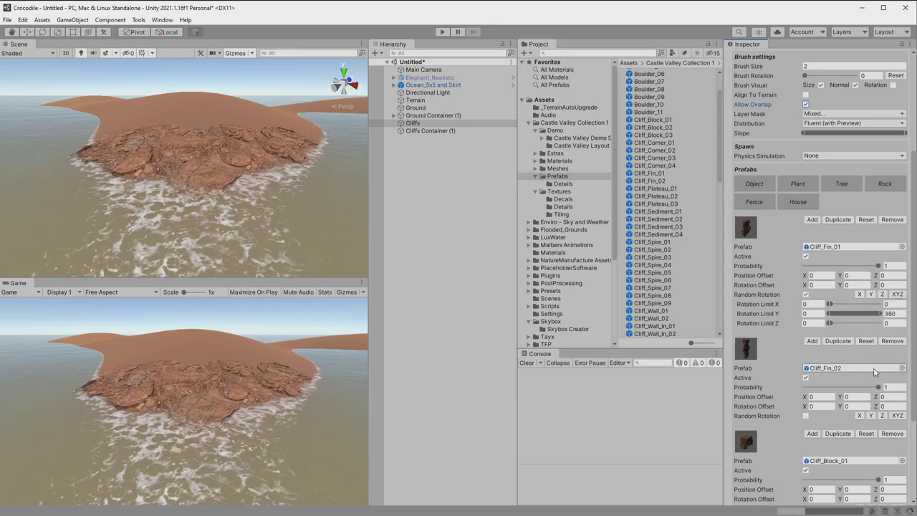
click(871, 417)
scroll(871, 459, down, 5)
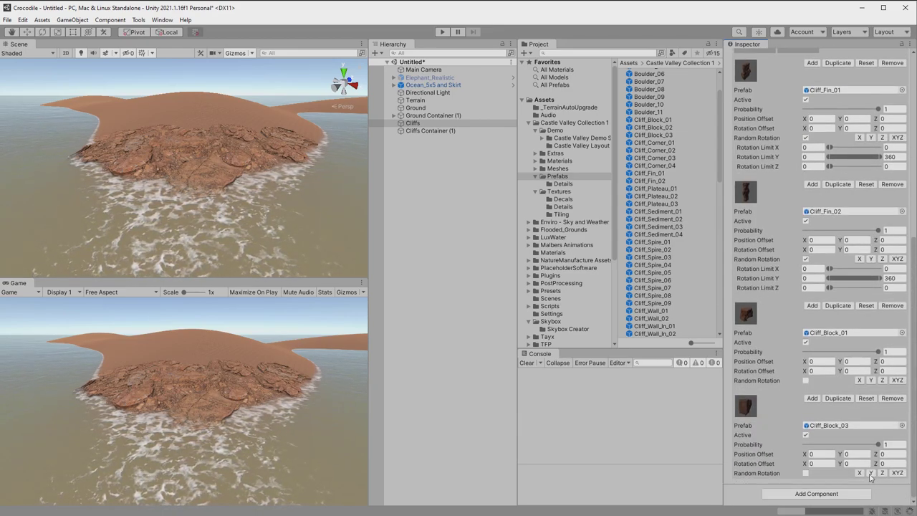
click(871, 474)
click(871, 381)
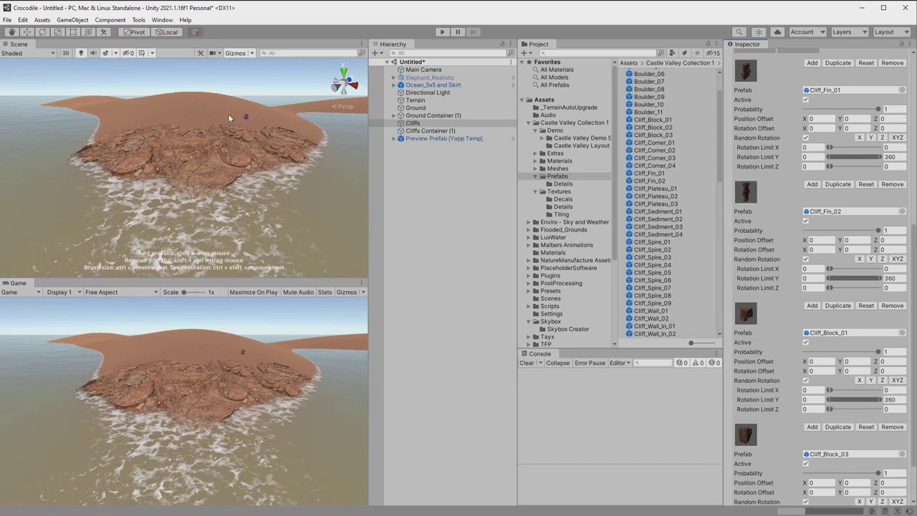
Enlarge the brush and paint the first two cliff rocks side by side at the left end of the rocky shore
ctrl+scroll(131, 128, up, 12)
ctrl+scroll(113, 134, down, 4)
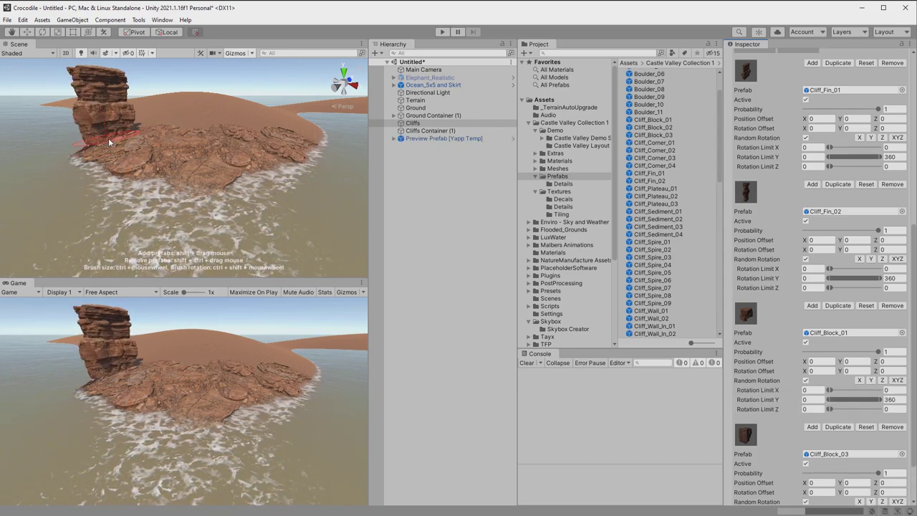
ctrl+shift+scroll(113, 134, down, 3)
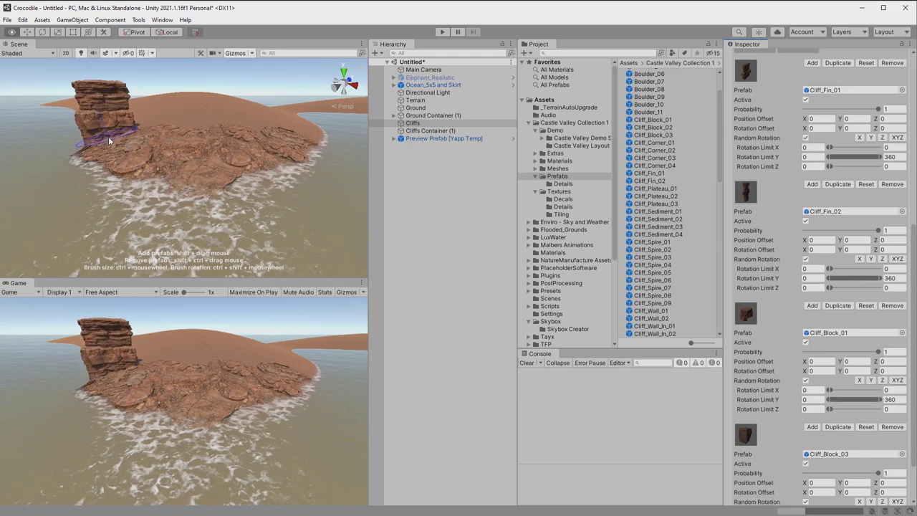
shift+click(109, 137)
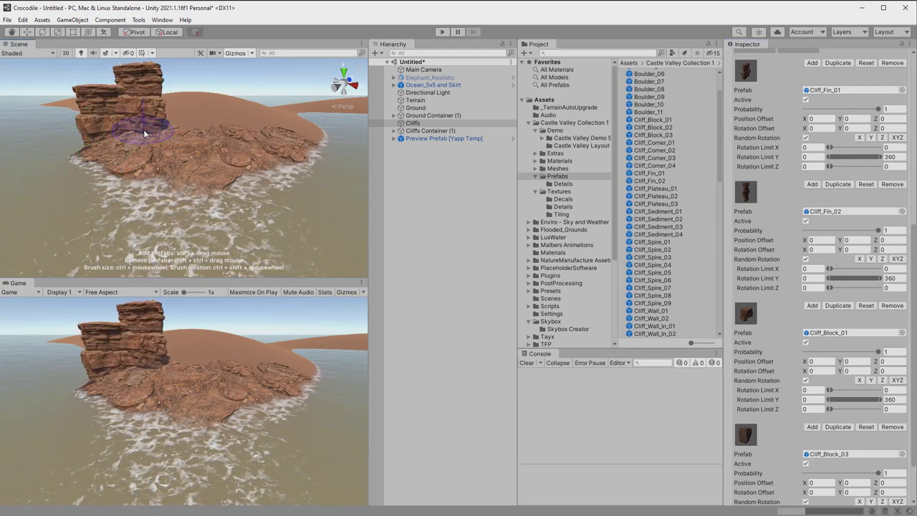
alt+scroll(143, 133, down, 5)
shift+click(144, 133)
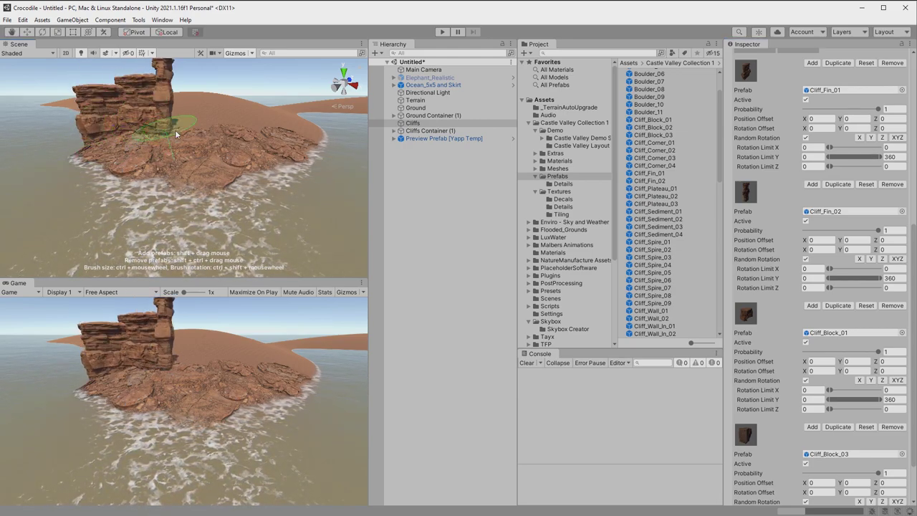
Adjust the brush rotation and add a cliff rock in the middle of the shore, continuing the cliff wall
alt+scroll(179, 135, down, 5)
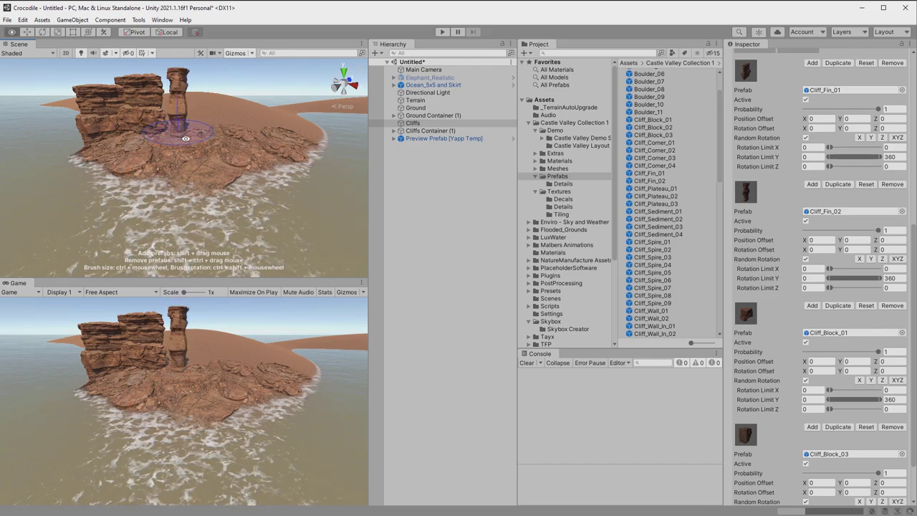
ctrl+shift+scroll(174, 133, down, 5)
ctrl+shift+scroll(174, 133, down, 2)
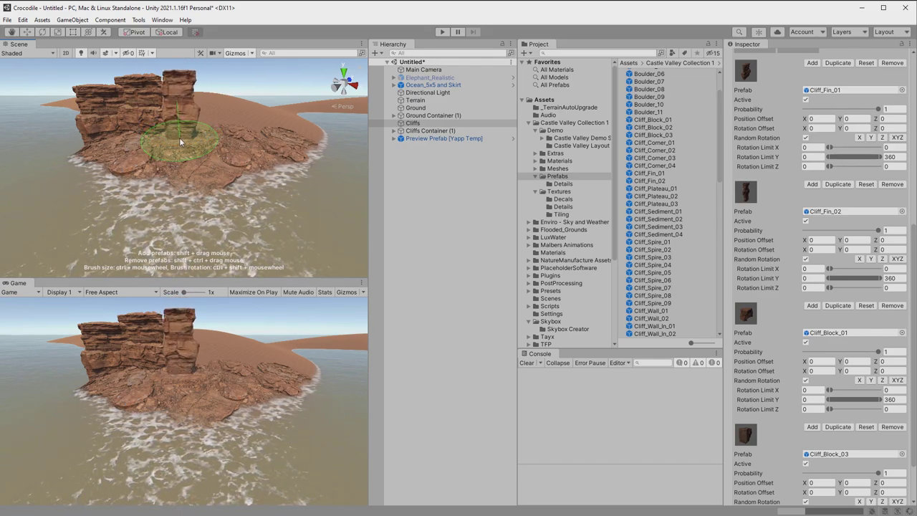
alt+scroll(177, 134, down, 3)
alt+scroll(177, 134, down, 1)
ctrl+shift+scroll(176, 133, down, 2)
ctrl+shift+scroll(172, 130, down, 1)
shift+click(172, 129)
Extend the cliff wall to the right end of the rocky shore with more rotated cliff rocks, closing the gaps
ctrl+shift+scroll(194, 130, down, 3)
ctrl+shift+scroll(196, 131, down, 5)
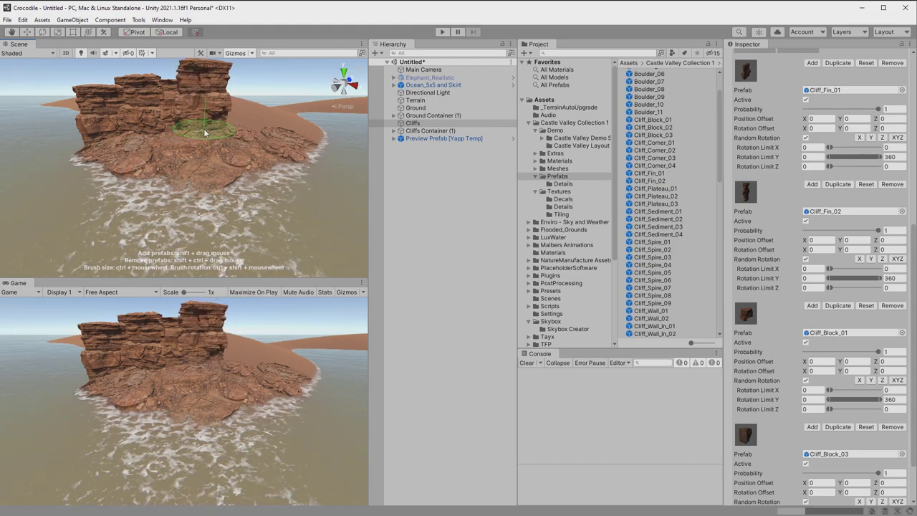
shift+drag(205, 132, 249, 132)
ctrl+shift+scroll(208, 131, down, 1)
ctrl+shift+scroll(204, 131, up, 1)
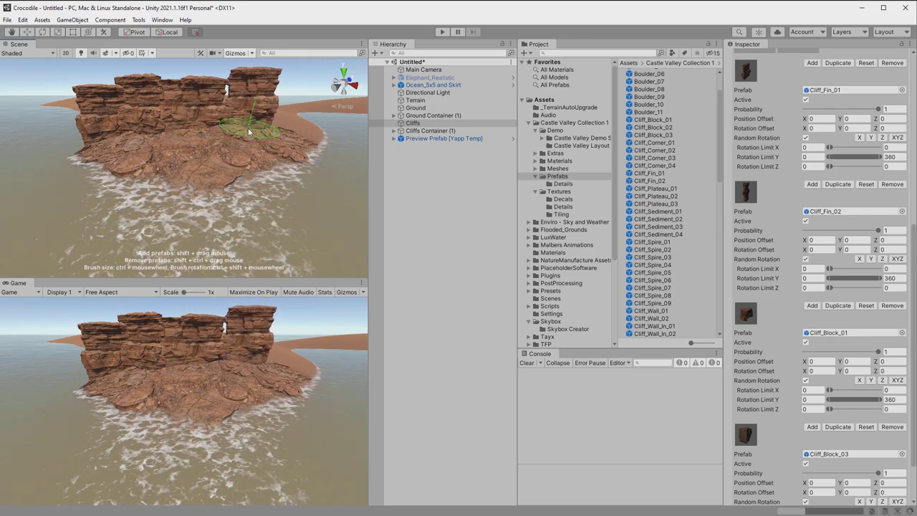
ctrl+shift+scroll(250, 135, down, 4)
shift+drag(249, 136, 242, 130)
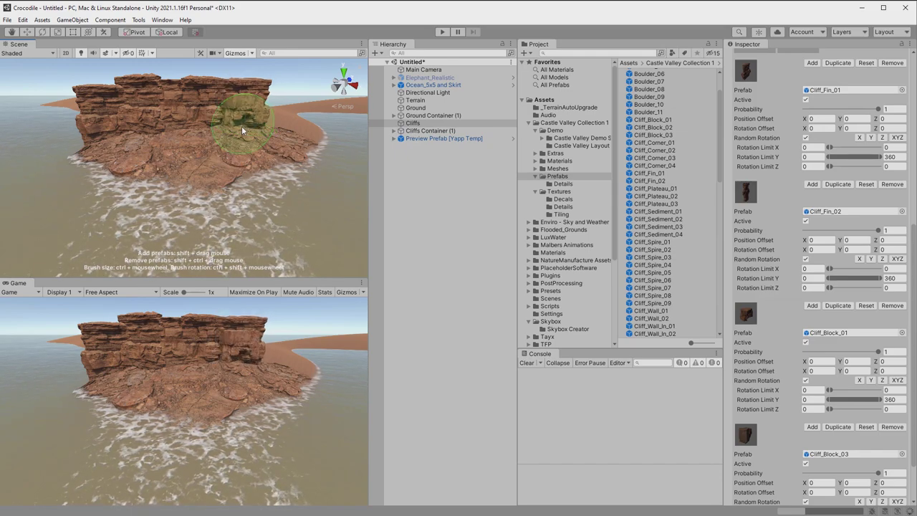
Create another Yapp PrefabPainter named Plants and give it a new container
click(425, 158)
right_click(424, 159)
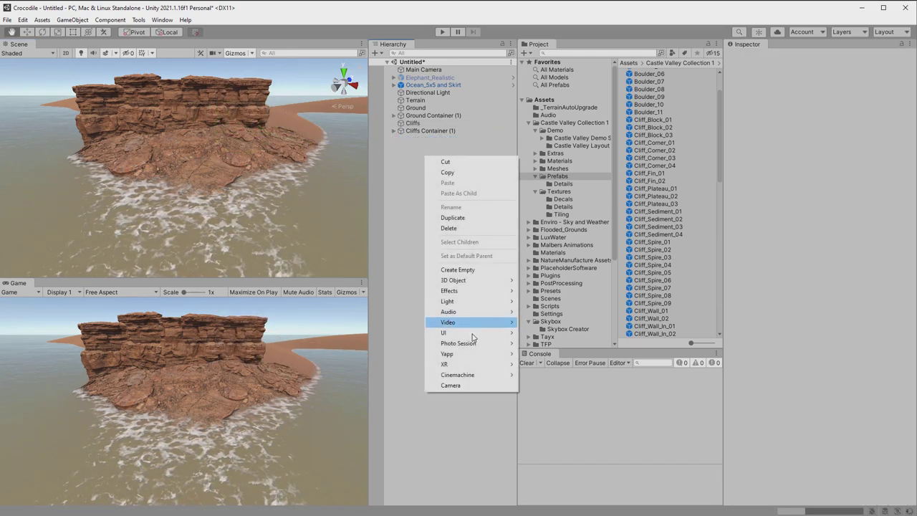
mouse_move(447, 353)
click(566, 355)
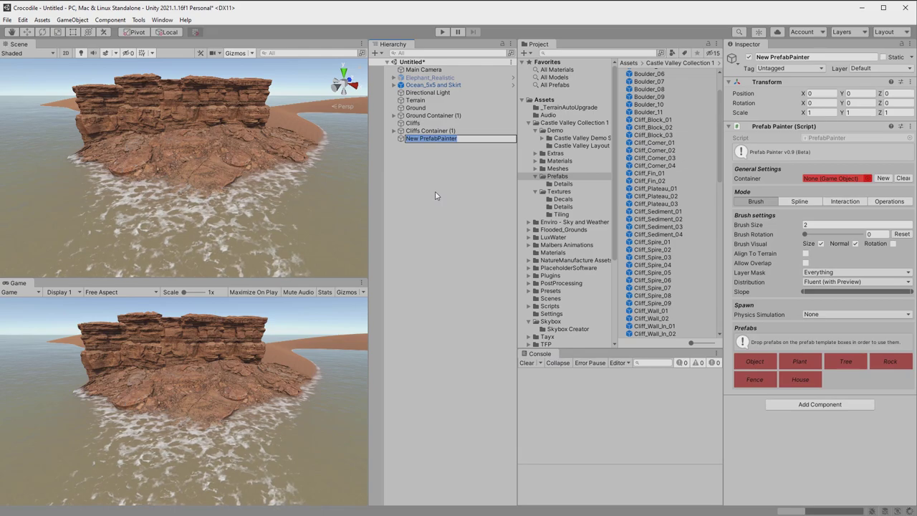
text(Plants)
key(Return)
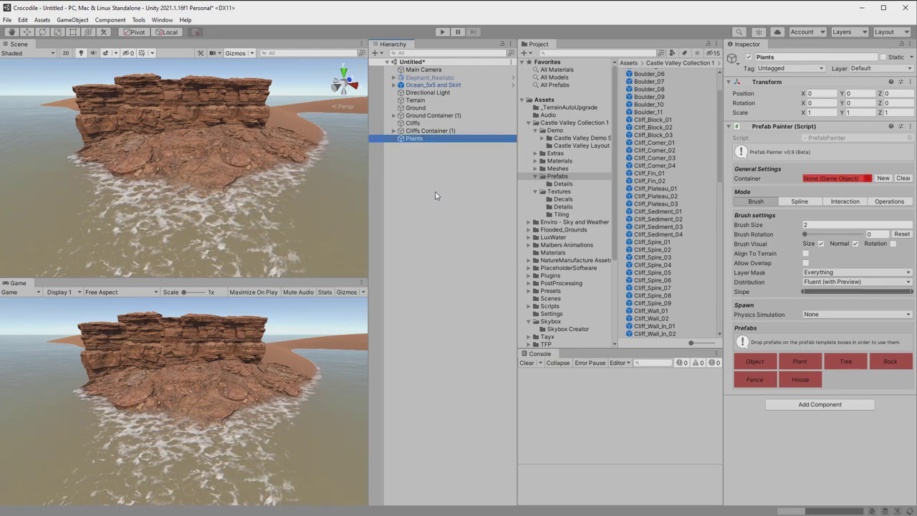
click(883, 178)
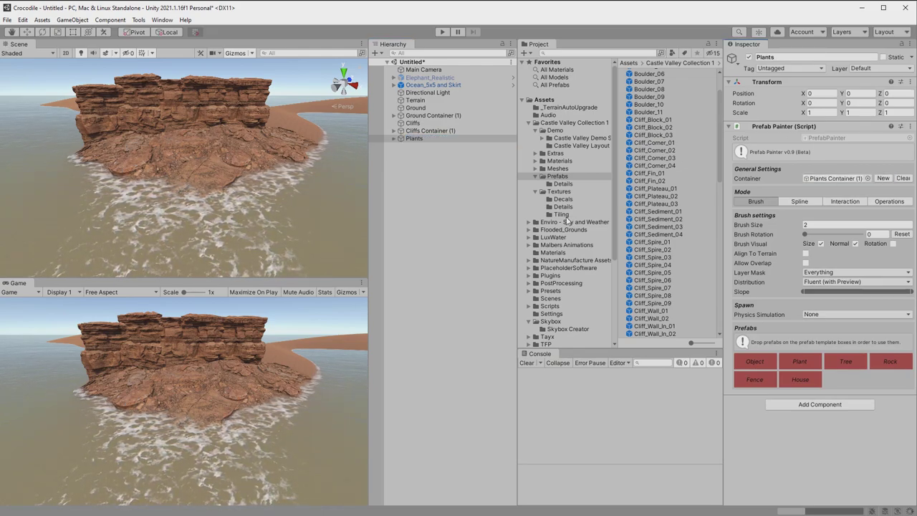
Add Sage_01_Standard and Sage_02_Standard_Blotchy from the Castle Valley Details prefabs to the Plants painter using the Plant template
click(565, 184)
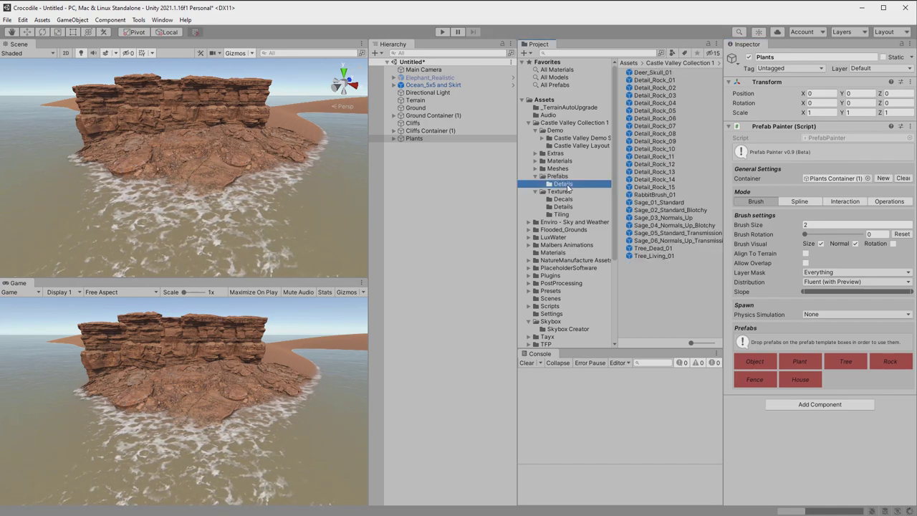
drag(659, 203, 863, 404)
drag(816, 364, 816, 365)
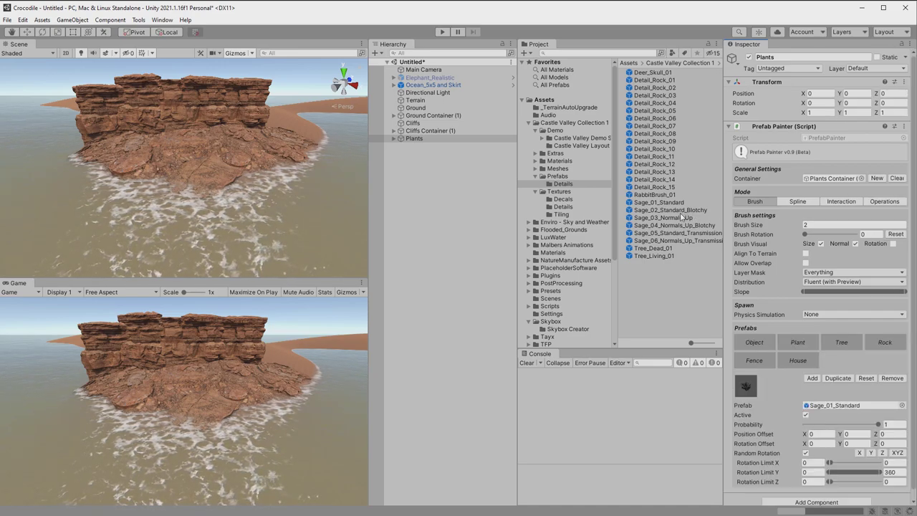
drag(679, 211, 801, 345)
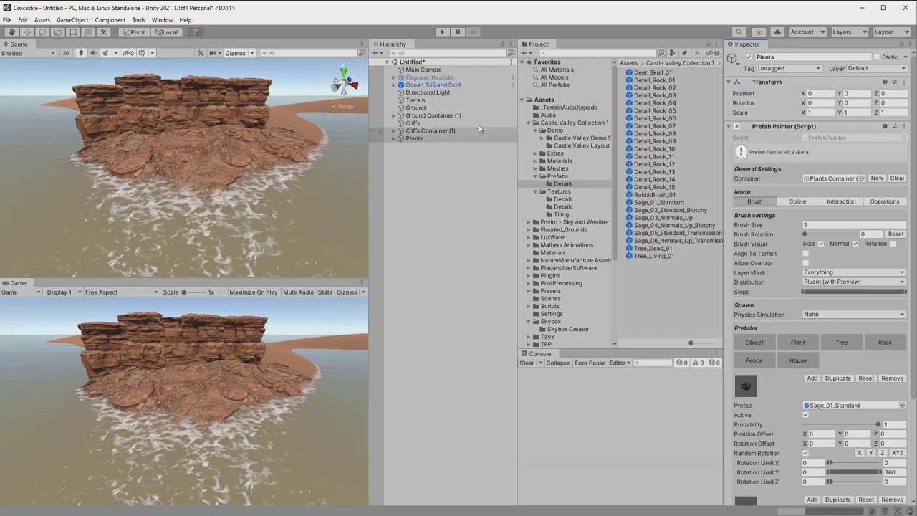
Reactivate the Elephant_Realistic object and raise it to a Y position of 35
click(487, 76)
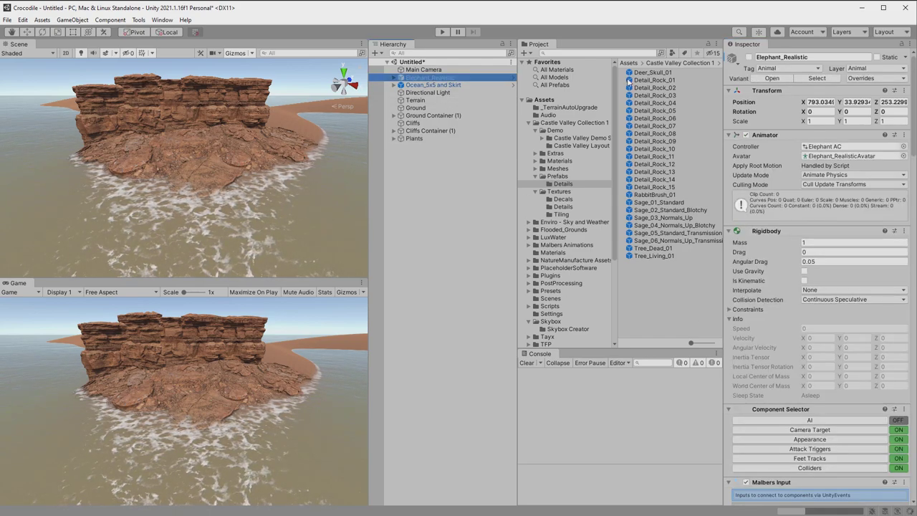
click(749, 57)
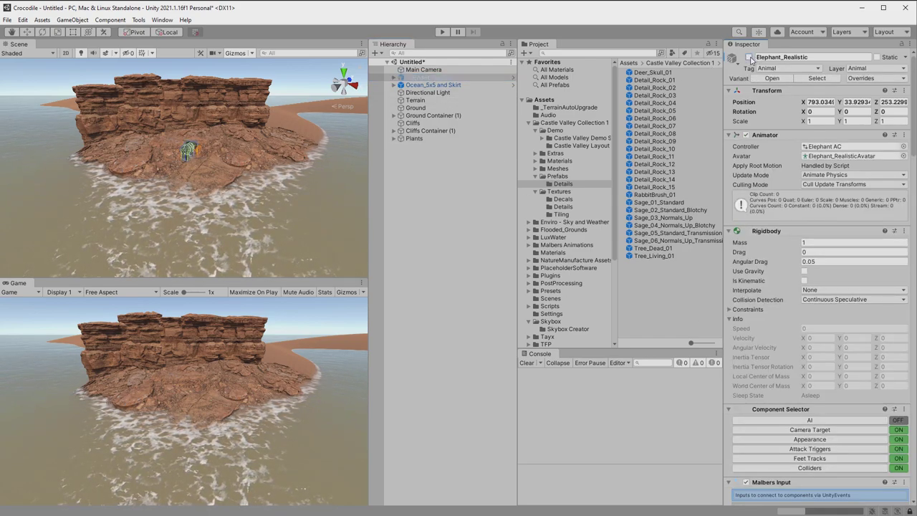
click(430, 76)
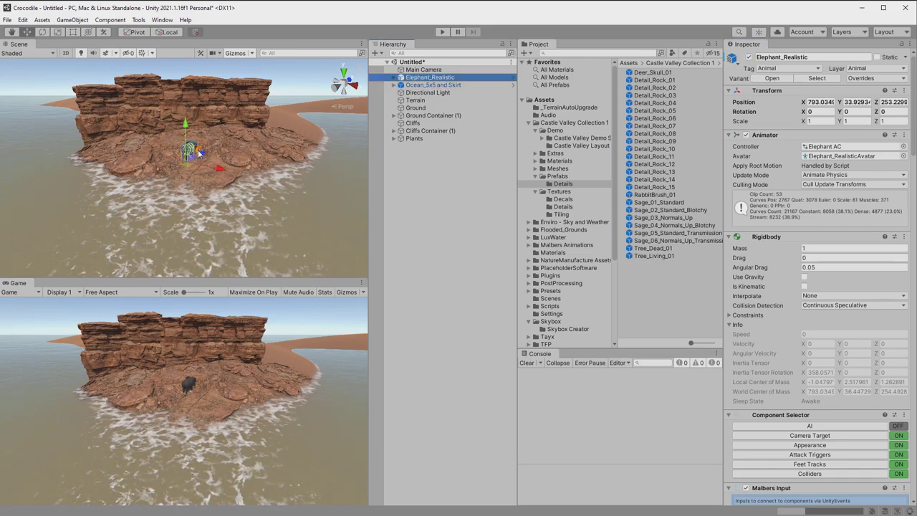
drag(190, 131, 190, 126)
Rotate the Elephant_Realistic object around its vertical axis to a Y rotation of about 108
key(e)
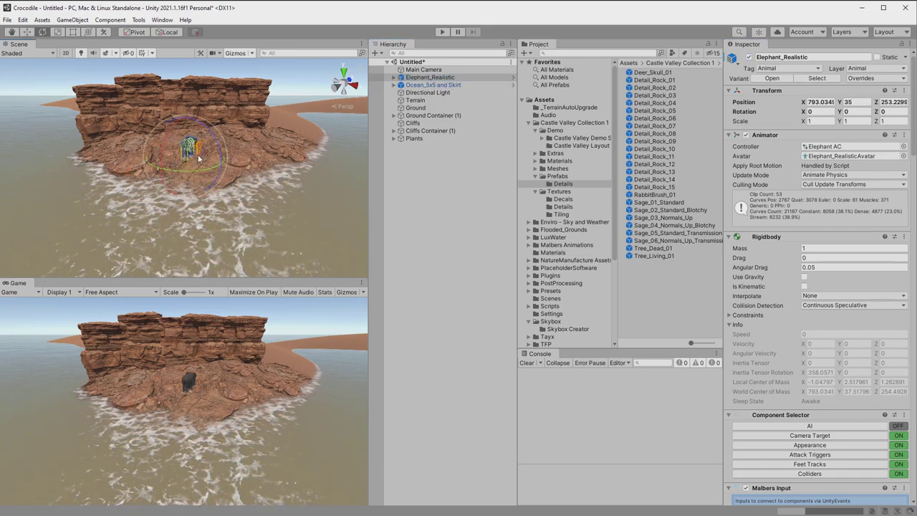
drag(204, 175, 53, 169)
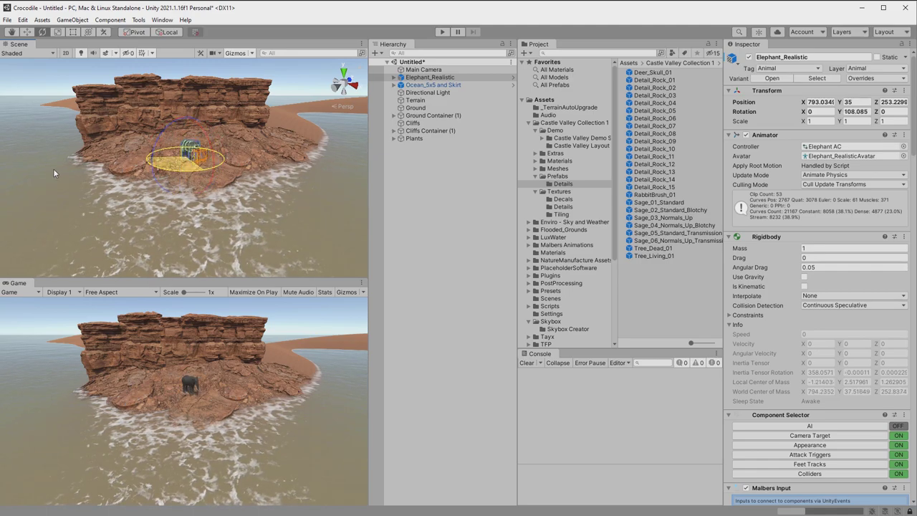
Paint sage plants of varying sizes on the rocky ground on both sides of the elephant with the Plants painter, using brush sizes between 1 and 5
key(w)
right_drag(136, 186, 130, 173)
alt+drag(131, 172, 293, 134)
click(414, 138)
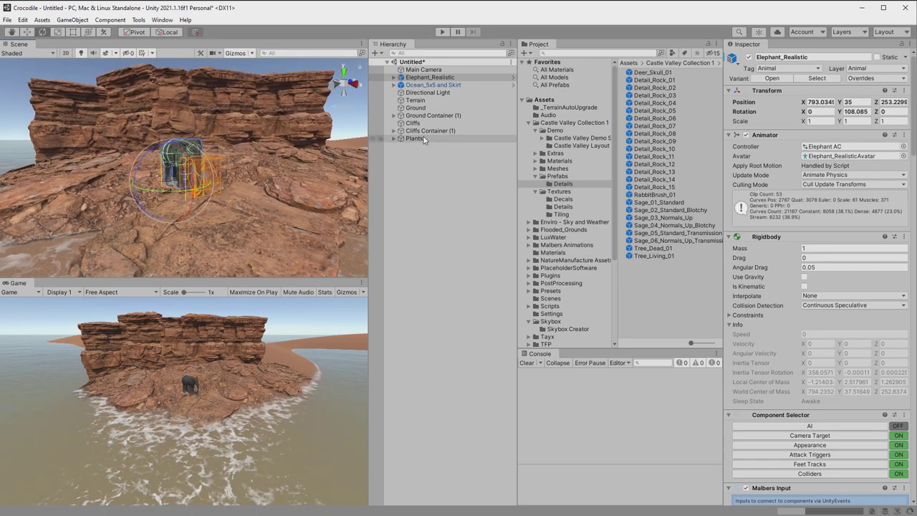
ctrl+scroll(246, 192, up, 3)
shift+click(247, 187)
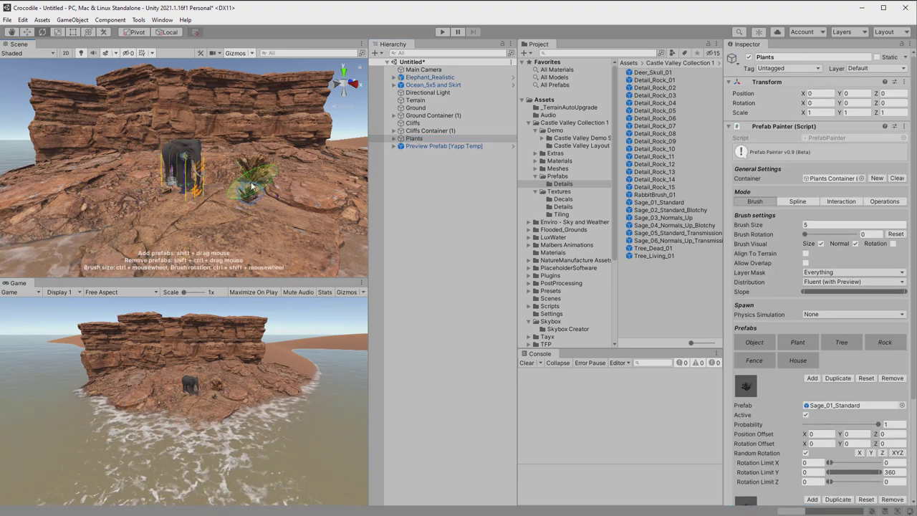
ctrl+scroll(35, 192, down, 2)
shift+click(35, 191)
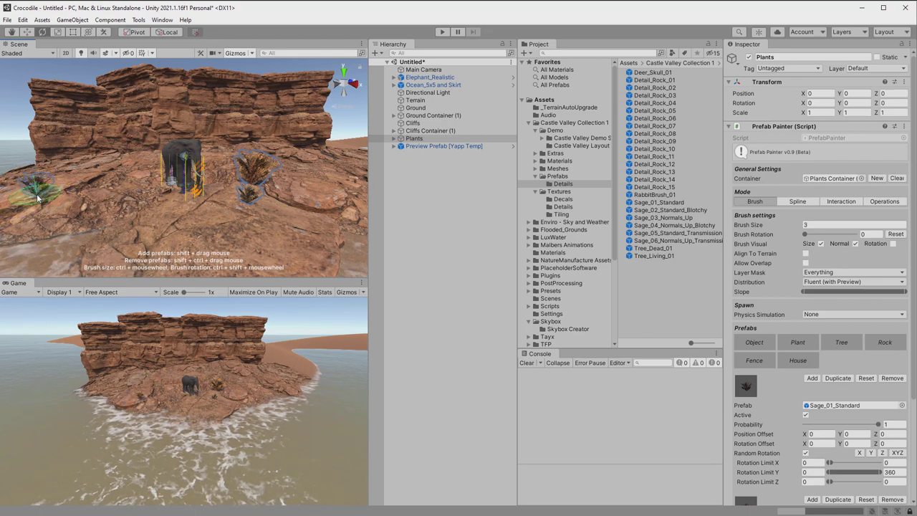
mouse_move(55, 192)
shift+mouse_down()
mouse_move(51, 204)
mouse_move(84, 172)
mouse_move(74, 169)
shift+mouse_up()
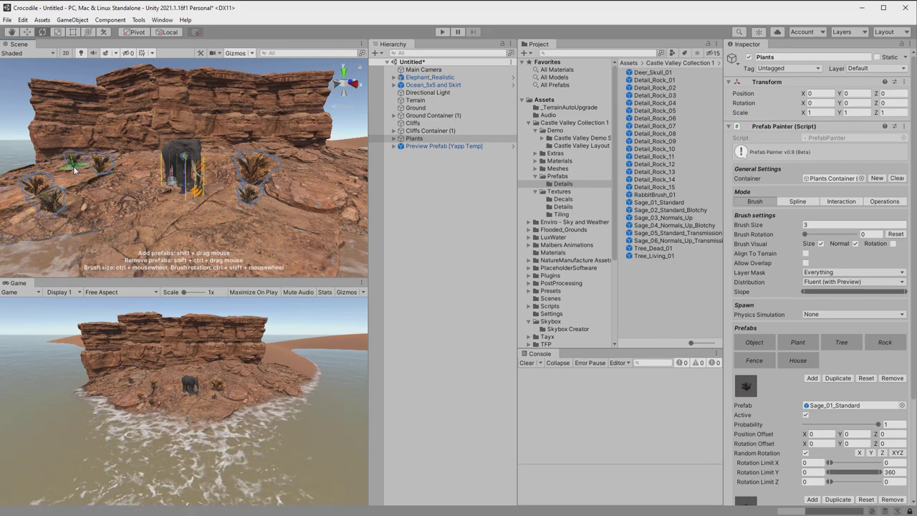
shift+drag(330, 161, 345, 163)
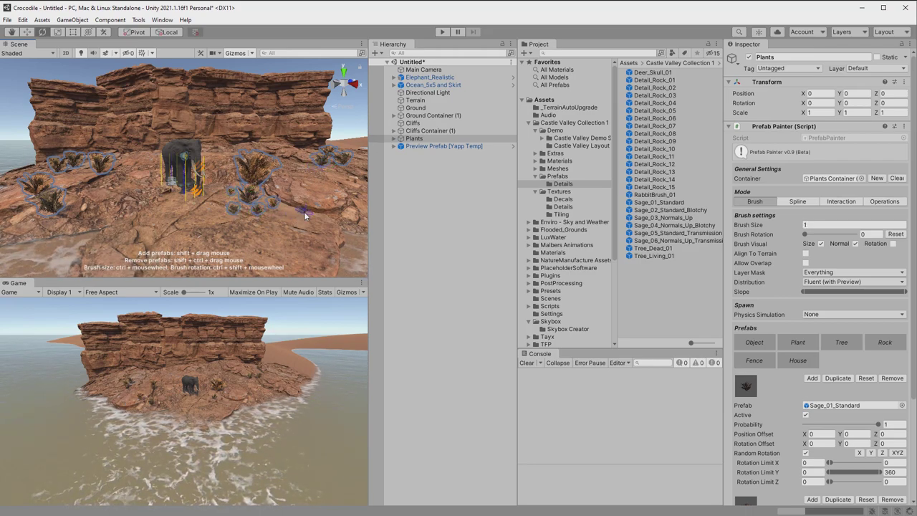
shift+click(335, 202)
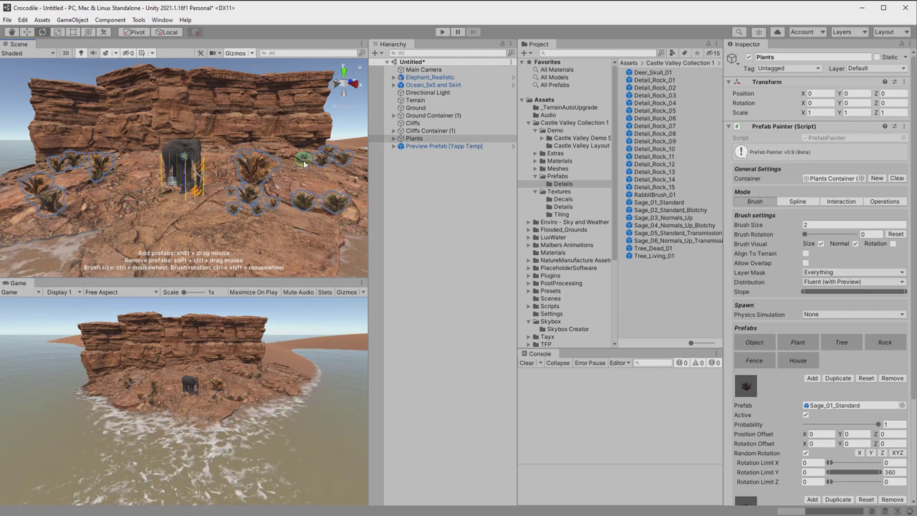
Search the project assets for "freelook" and add the FreeLookCameraRig prefab to the scene
click(583, 54)
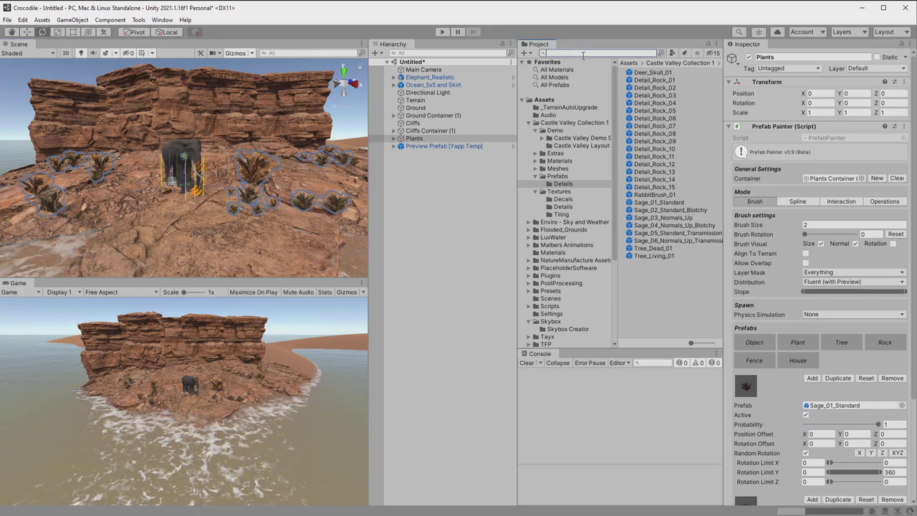
text(freelook)
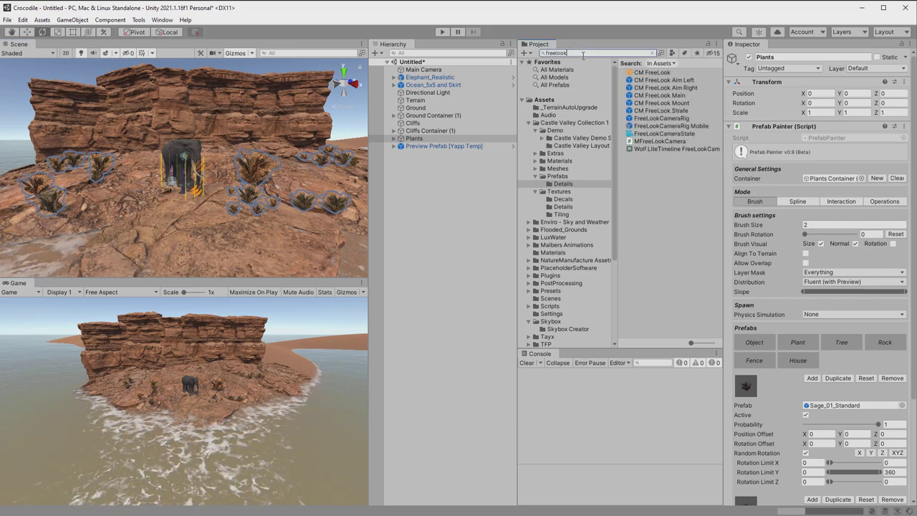
drag(669, 119, 420, 170)
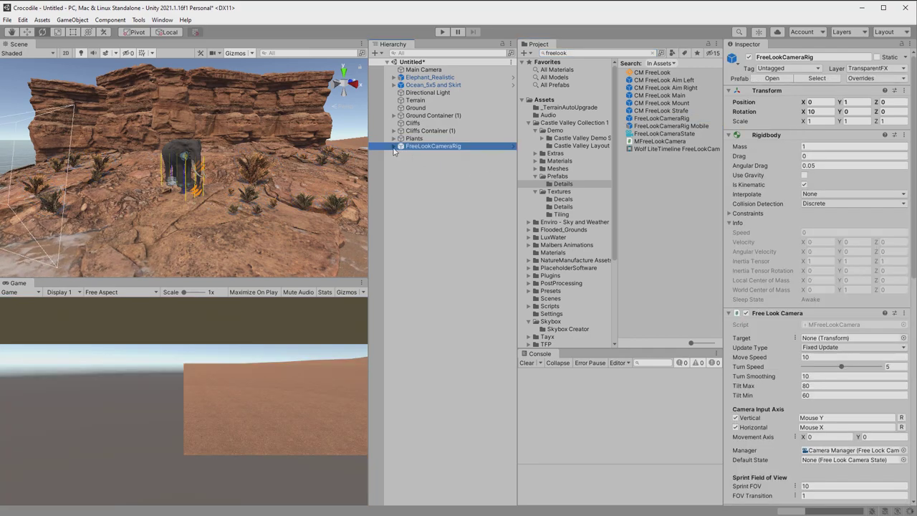
Set the rendering path of the Main Camera inside FreeLookCameraRig to Deferred
click(400, 153)
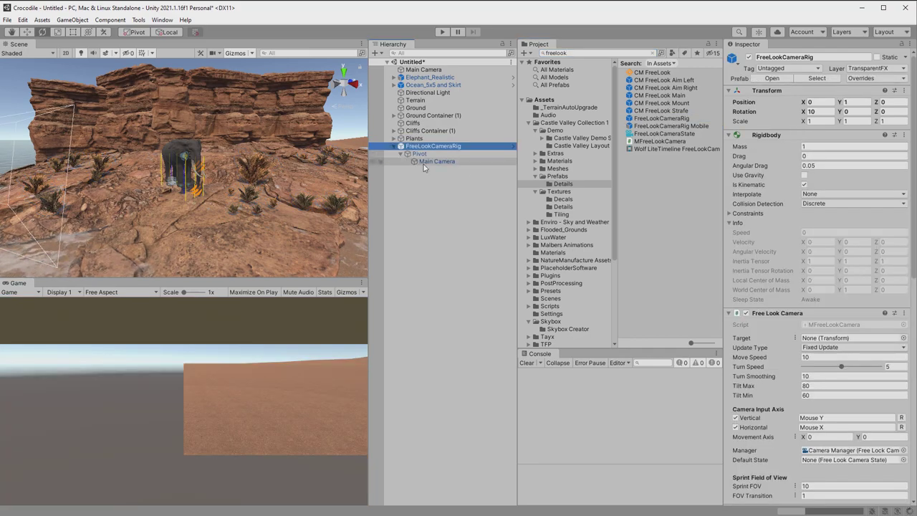
click(423, 162)
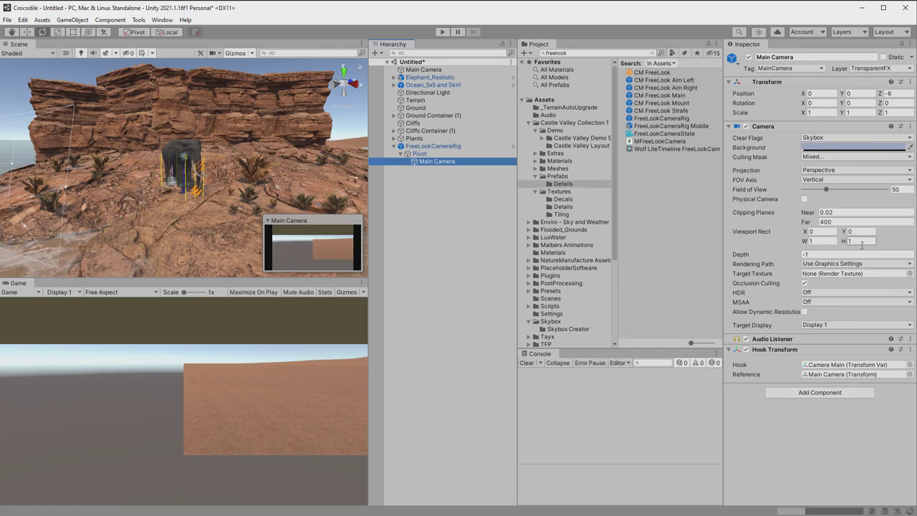
click(827, 267)
click(829, 298)
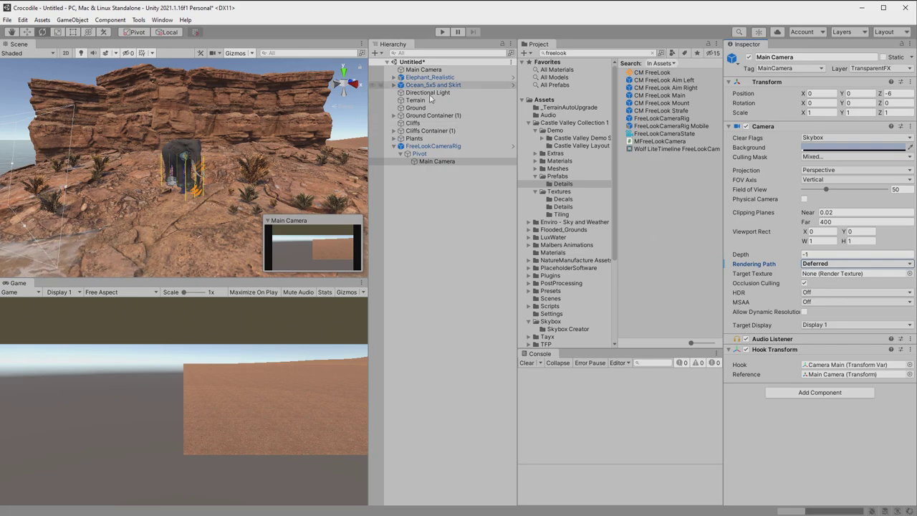
Assign Elephant_Realistic as the target of FreeLookCameraRig and align the rig with the current scene view
click(432, 146)
drag(430, 77, 803, 337)
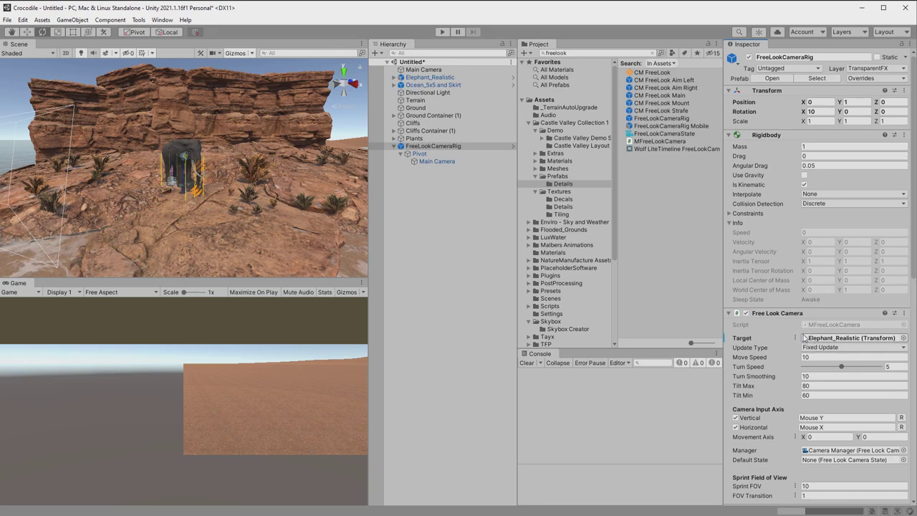
click(441, 147)
key(ctrl+shift+f)
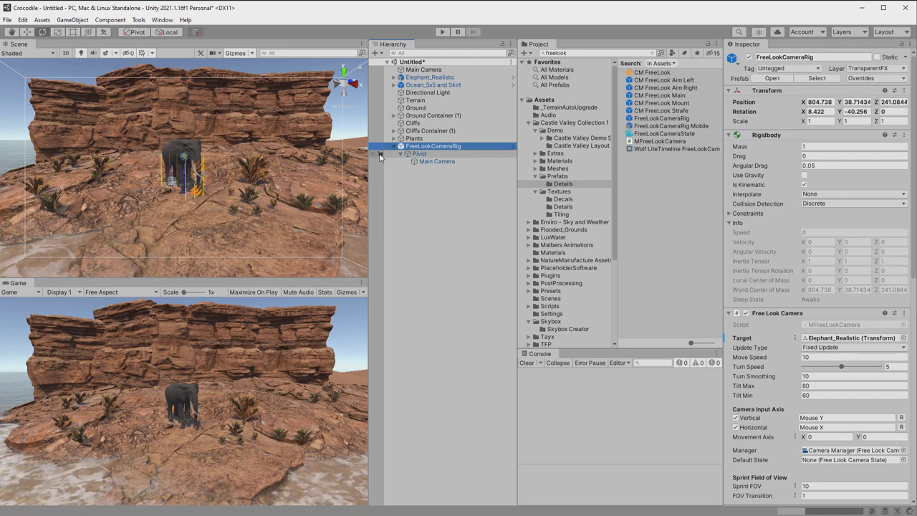
Test-play the scene, stop it, and deactivate the original standalone Main Camera
click(443, 33)
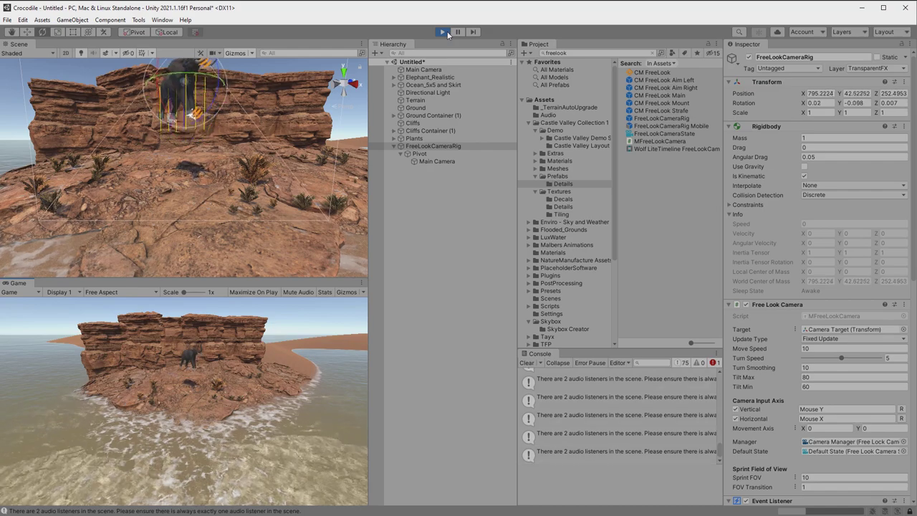
click(445, 31)
click(423, 69)
click(749, 57)
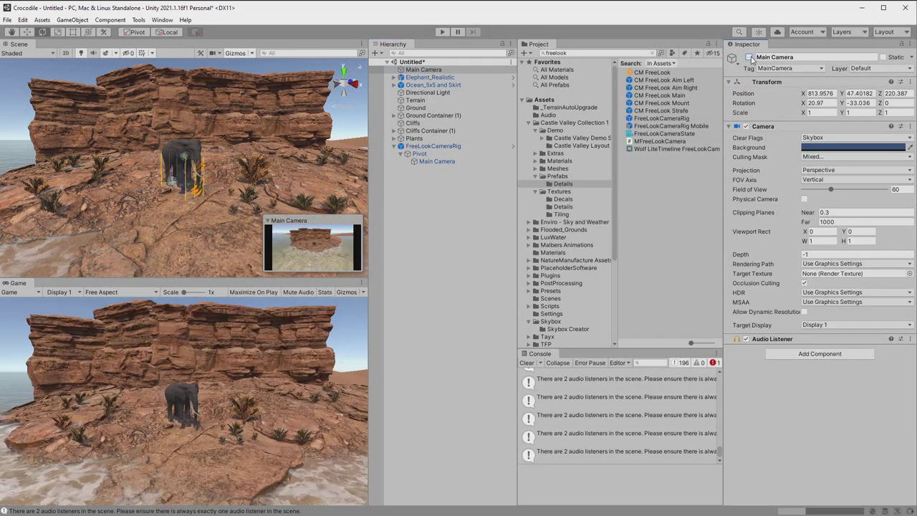
Disable the Box Collider on OceanPlane_500x500_subdiv50 within Ocean_5x5 and Skirt, and briefly test-play the scene
click(393, 84)
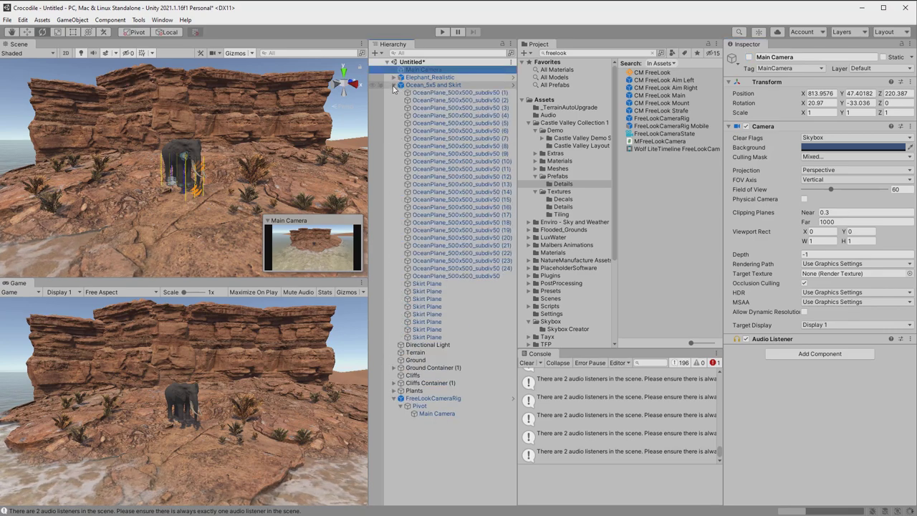
click(462, 277)
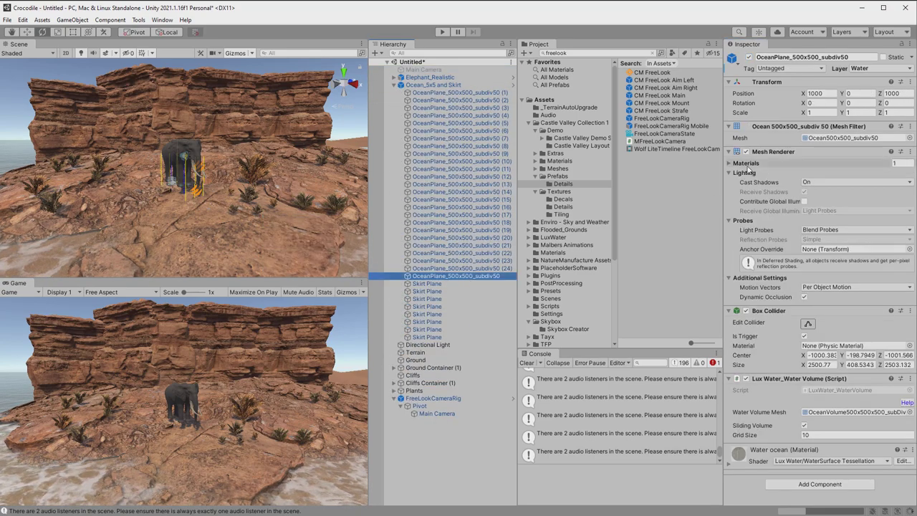
click(746, 311)
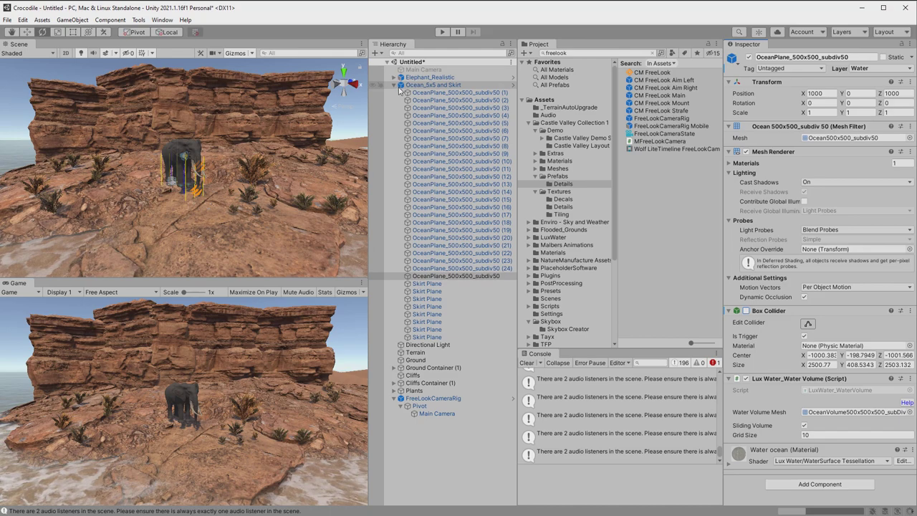
click(394, 84)
click(439, 32)
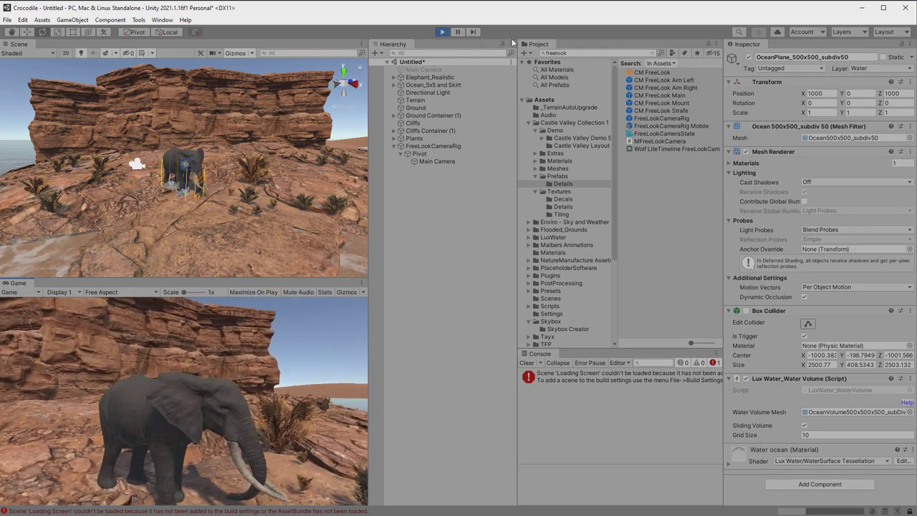
click(442, 32)
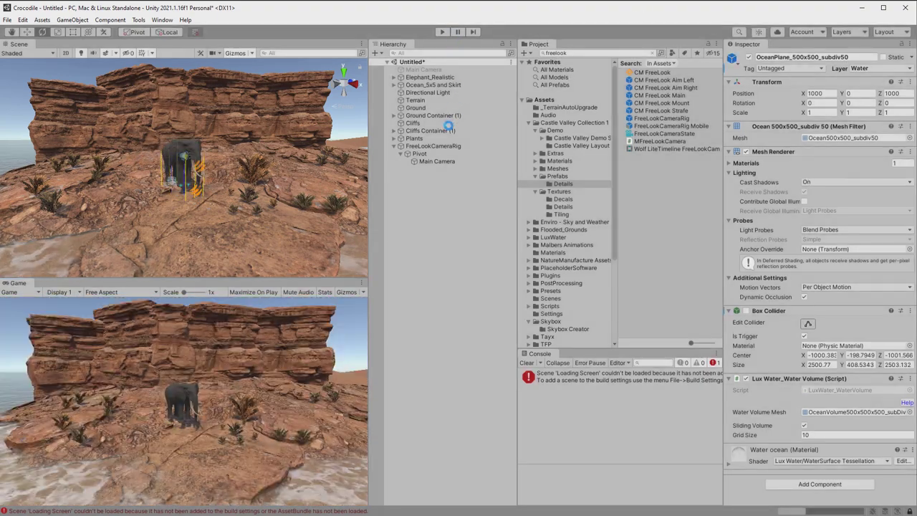
Set the Y position of the camera rig's Main Camera to -0.5
click(437, 161)
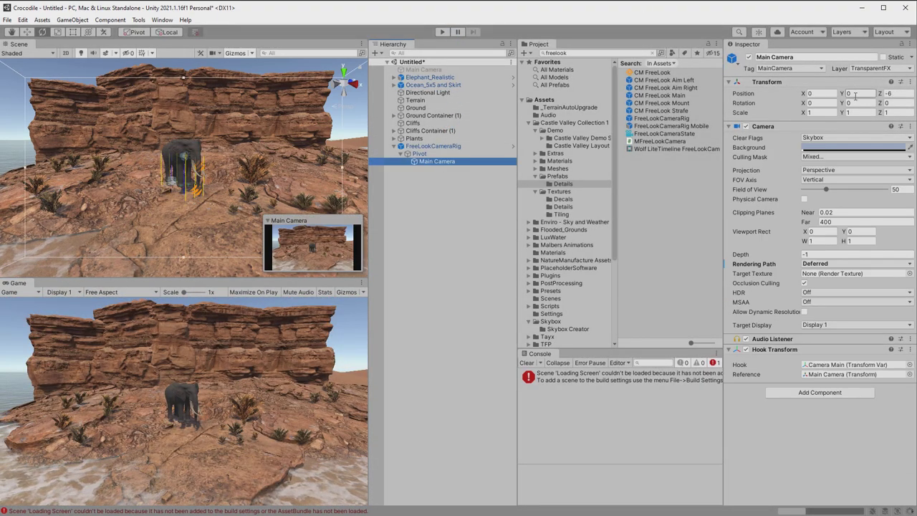
click(860, 93)
text(-0.5)
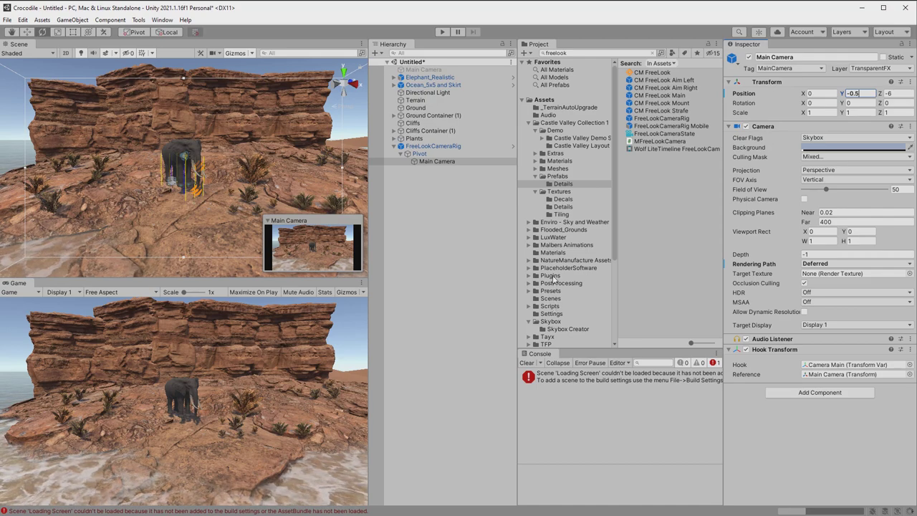
Apply the Cloudy Sky material from the Skybox Creator folder as the scene's sky and test-play walking the elephant
click(563, 329)
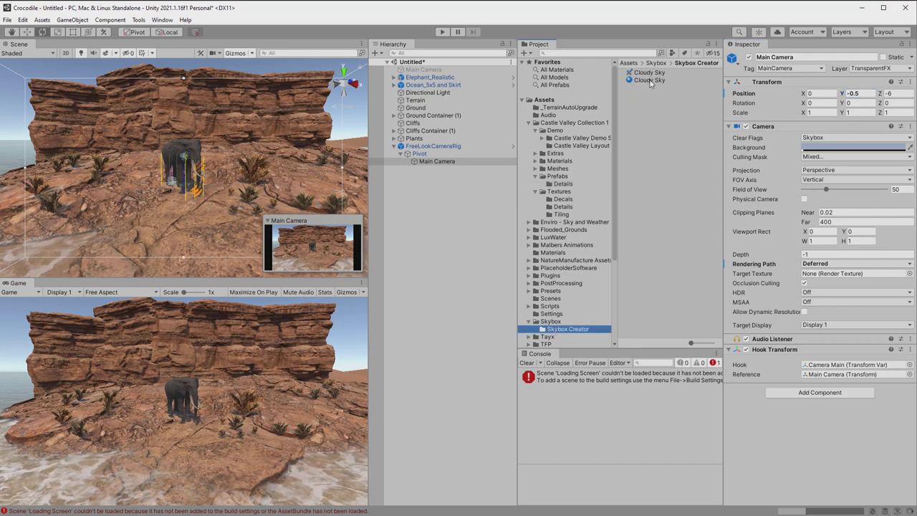
drag(650, 83, 356, 120)
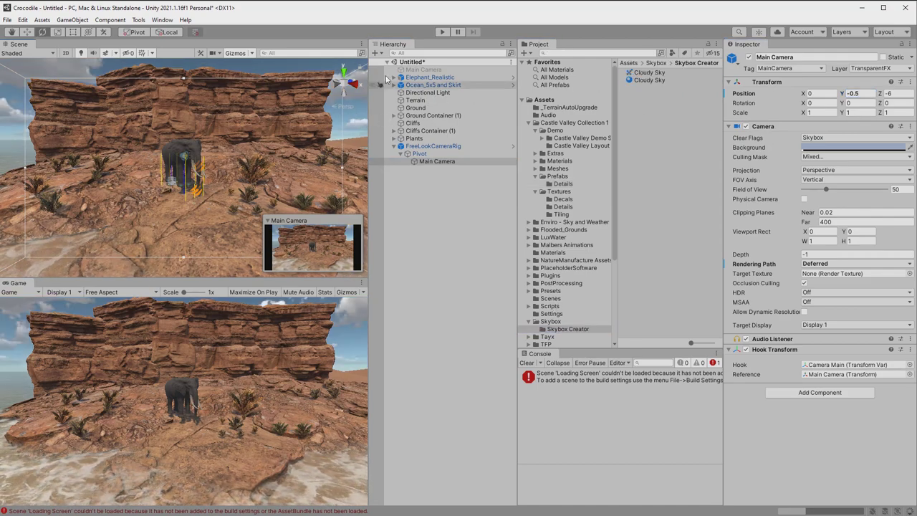
click(442, 33)
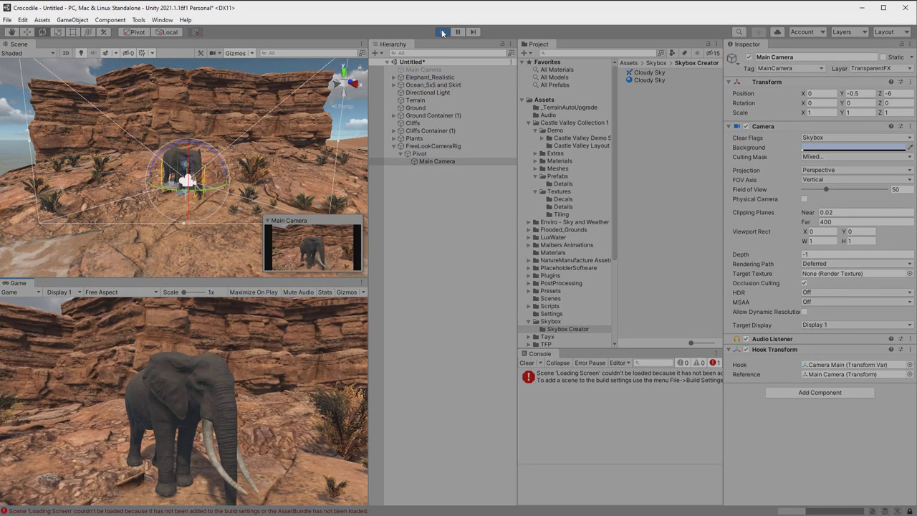
key(w)
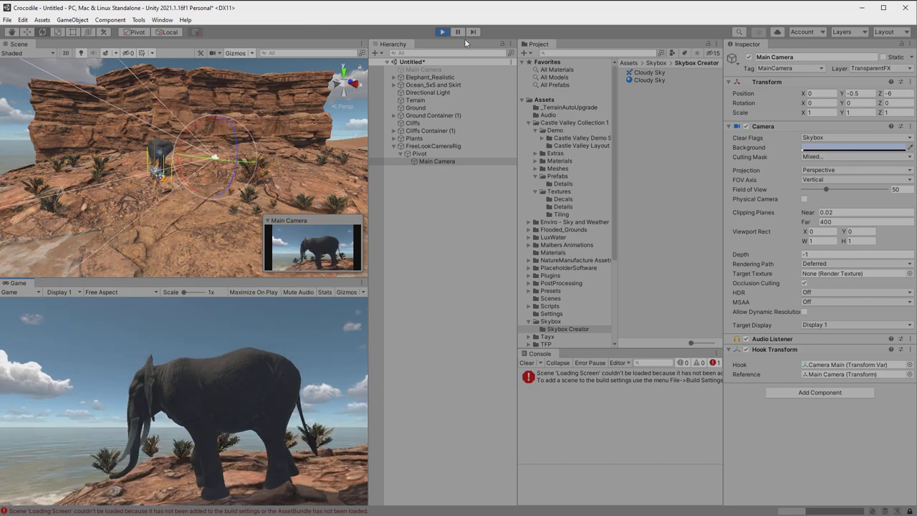
click(441, 32)
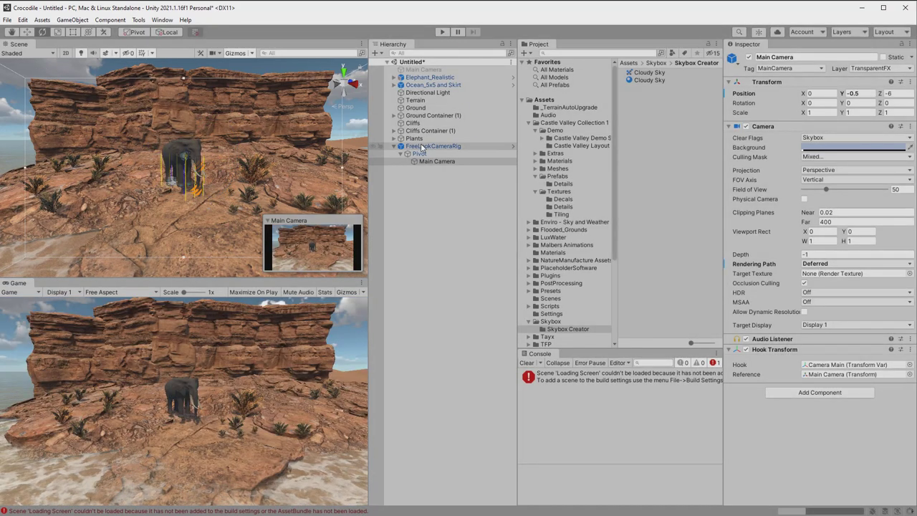
Clear the painted plants from the Plants container and set the Y position offset of both sage prefabs to -0.44
click(417, 139)
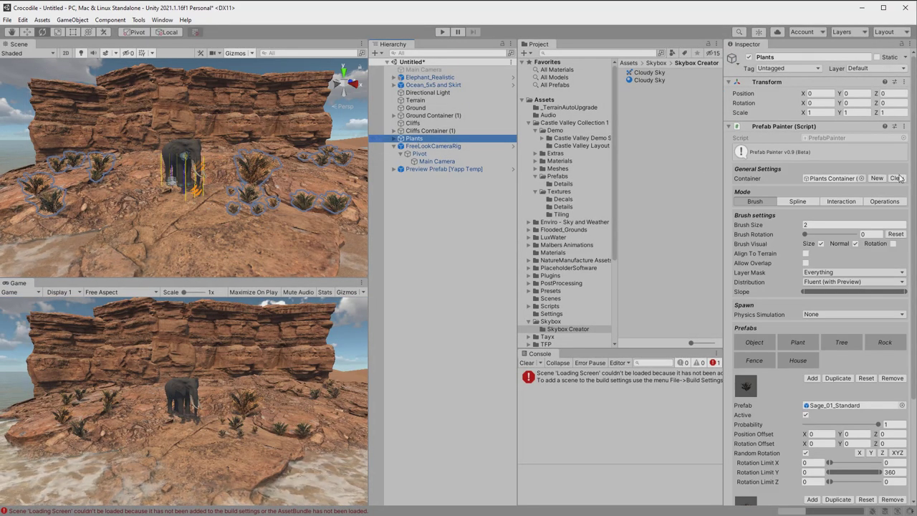
click(897, 178)
scroll(907, 257, down, 3)
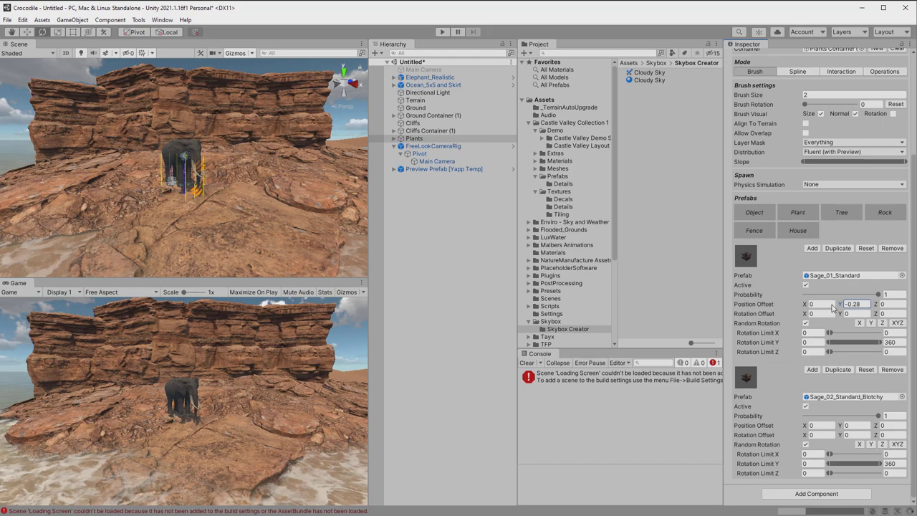
text(-0.44)
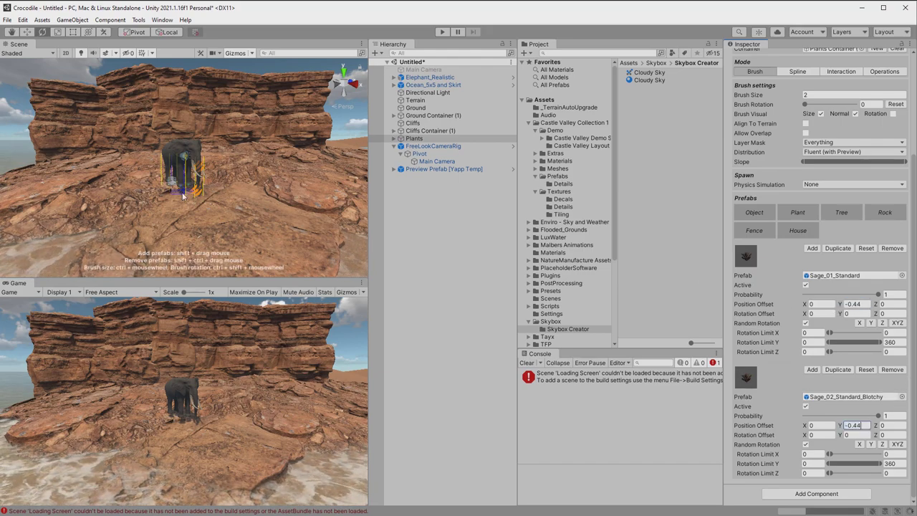
Paint sage plants of varying size on the rocky ground on both sides of the elephant, with brush sizes from 6 down to 2
ctrl+scroll(247, 200, up, 4)
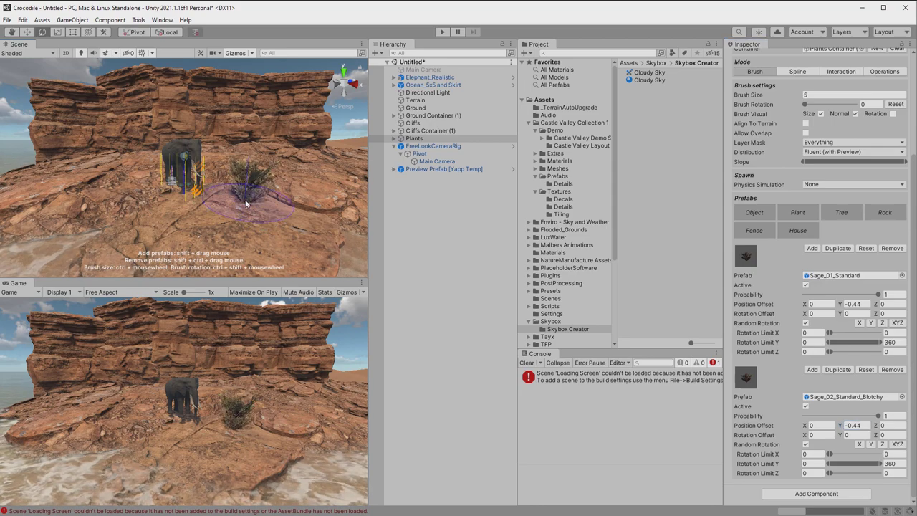
shift+click(301, 215)
shift+drag(116, 212, 86, 179)
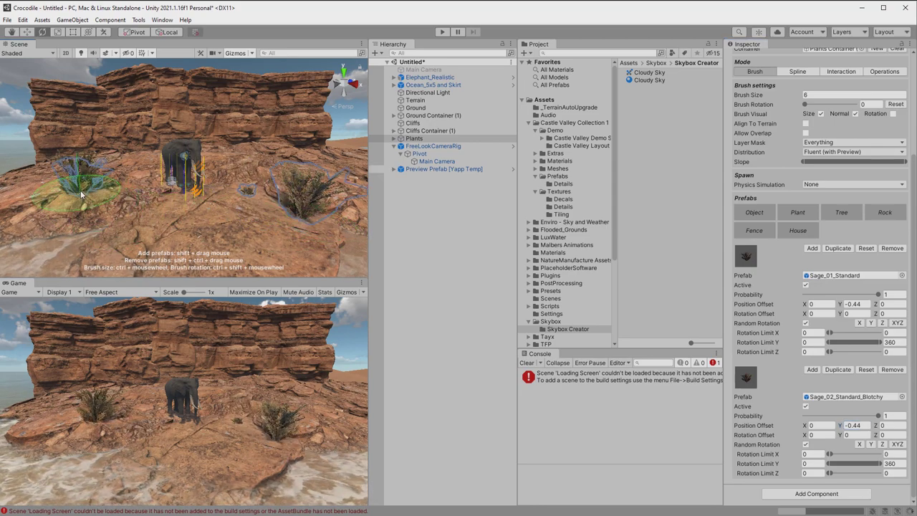
ctrl+scroll(83, 179, down, 3)
shift+drag(49, 204, 133, 176)
shift+drag(319, 153, 324, 166)
ctrl+scroll(253, 188, down, 1)
mouse_move(268, 213)
shift+mouse_down()
mouse_move(325, 231)
mouse_move(304, 222)
shift+mouse_up()
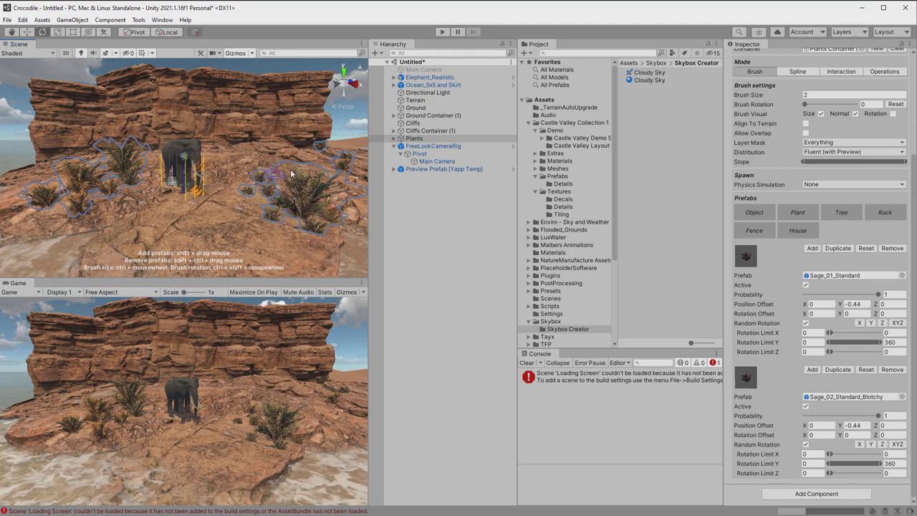
Test-play the scene by walking the elephant around the painted plants, and stop play mode
click(442, 33)
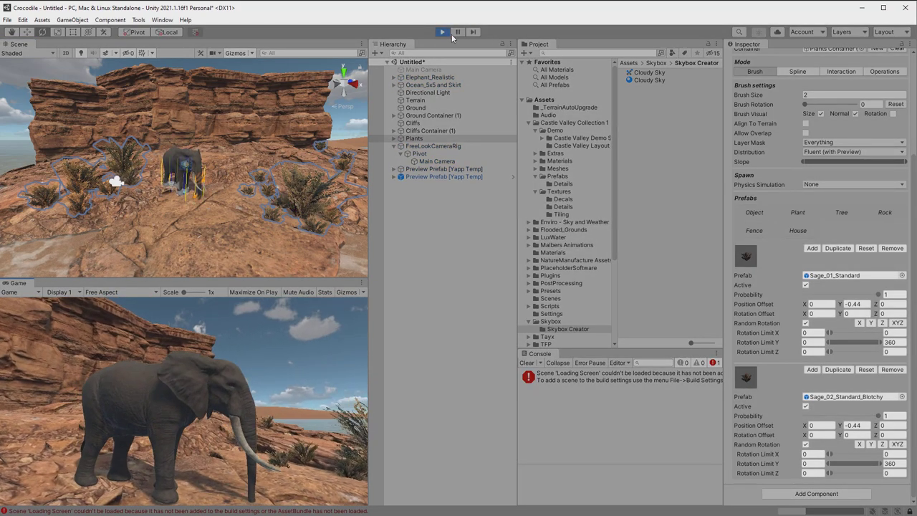
key(w)
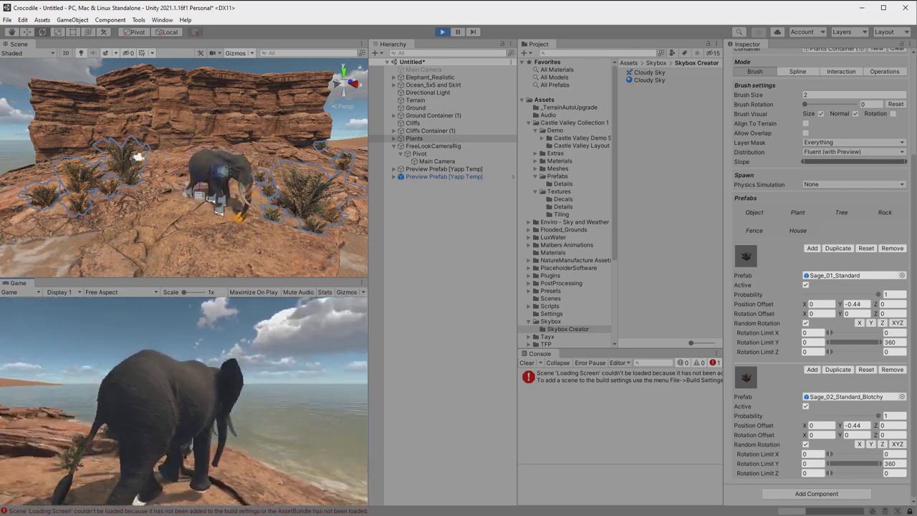
key(w)
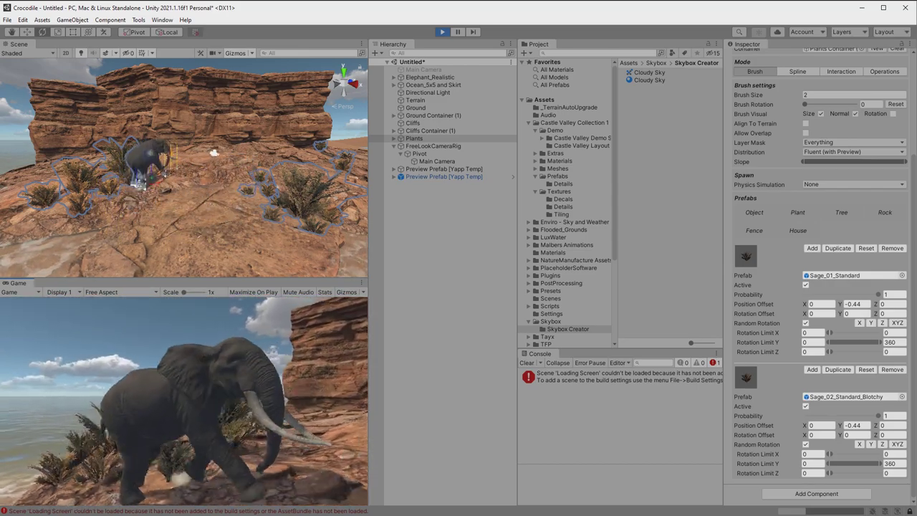
key(w)
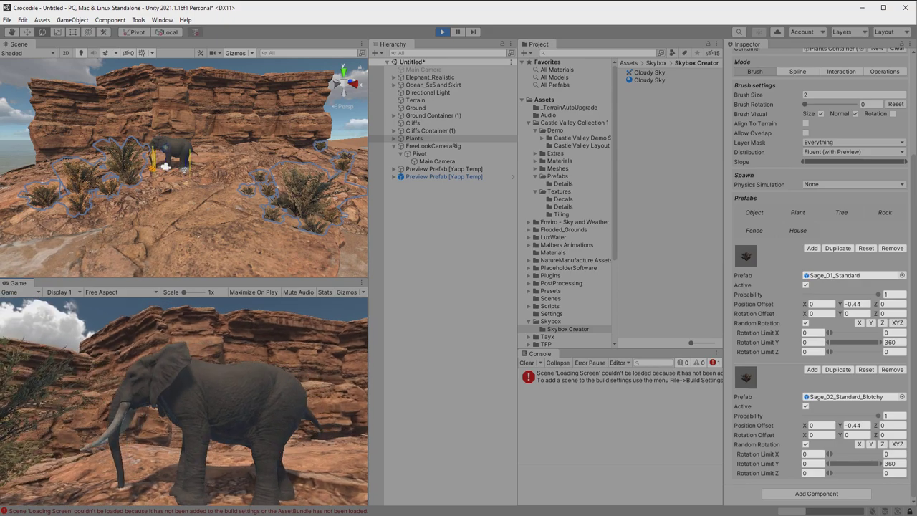
click(442, 32)
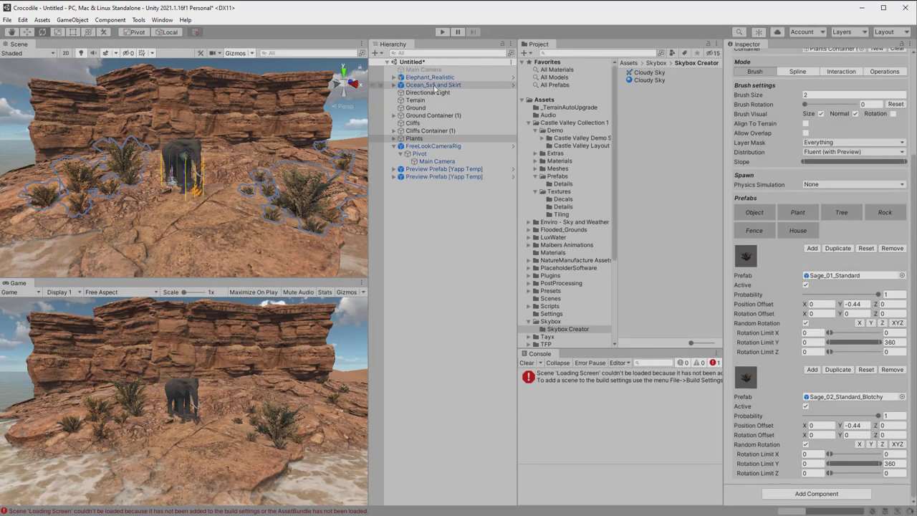
Enable the Box Collider on OceanPlane_500x500_subdiv50 within Ocean_5x5 and Skirt
click(429, 84)
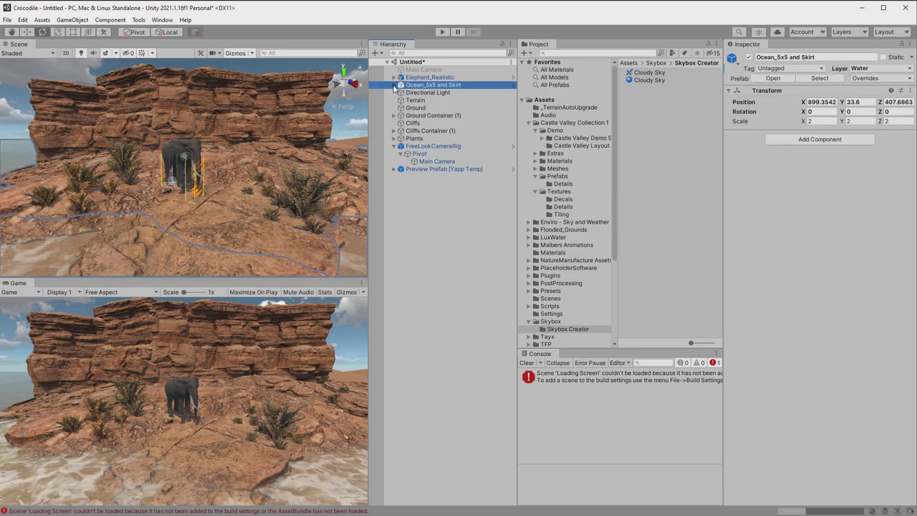
click(394, 84)
click(483, 277)
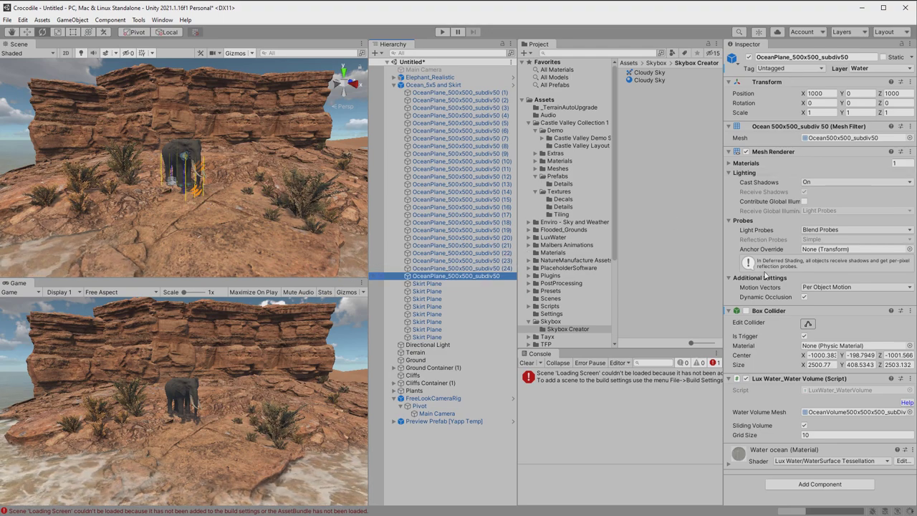
click(746, 311)
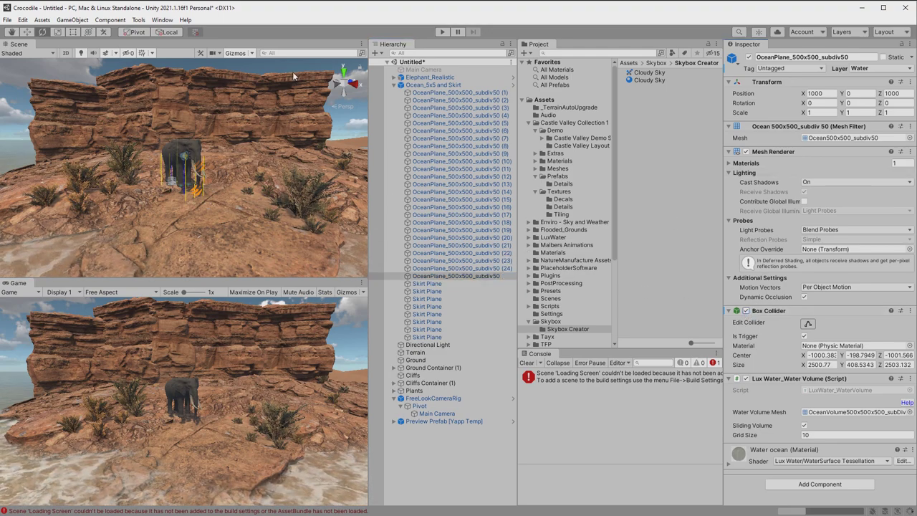
Lower the ocean plane's Box Collider to a center Y of -212.03 while checking it in a back view
click(343, 83)
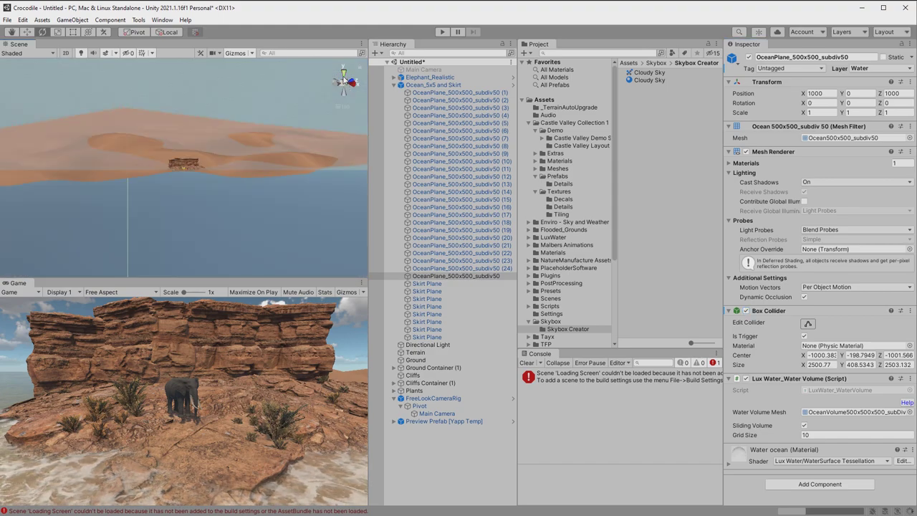
click(342, 83)
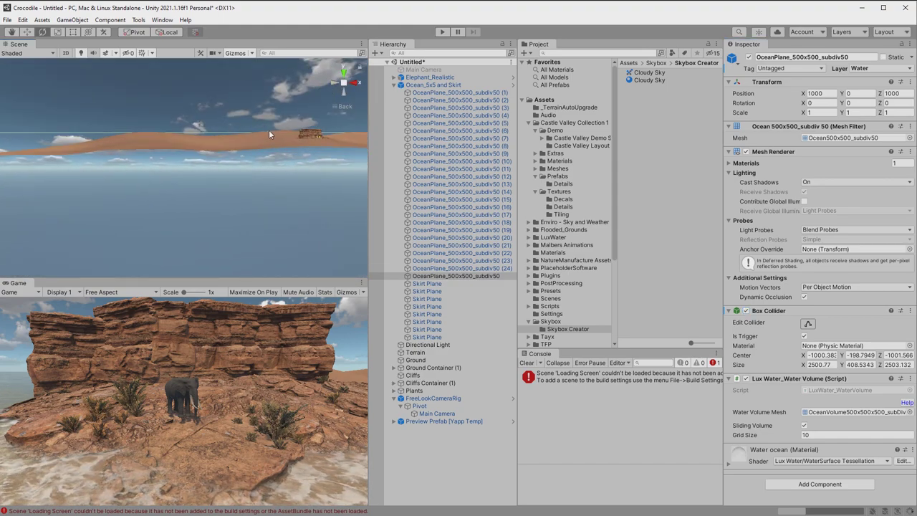
drag(843, 356, 627, 363)
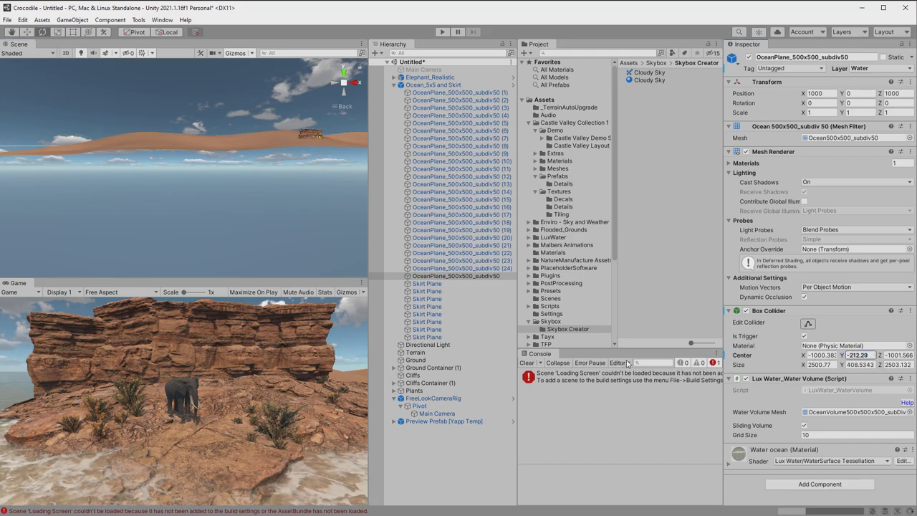
click(344, 83)
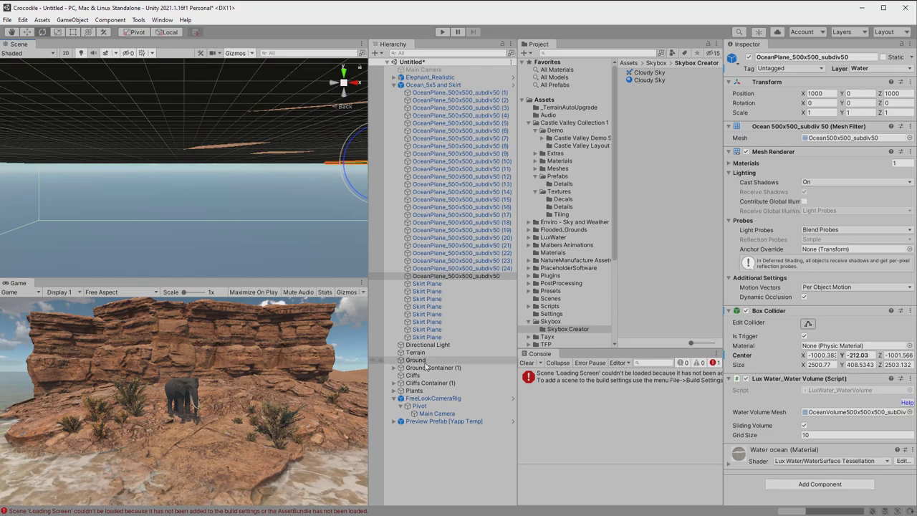
Frame the elephant for reference, set the Box Collider center Y of OceanPlane_500x500_subdiv50 to -204.2 with its bounds displayed, and start play mode
double_click(425, 77)
right_drag(286, 168, 628, 204)
key(a)
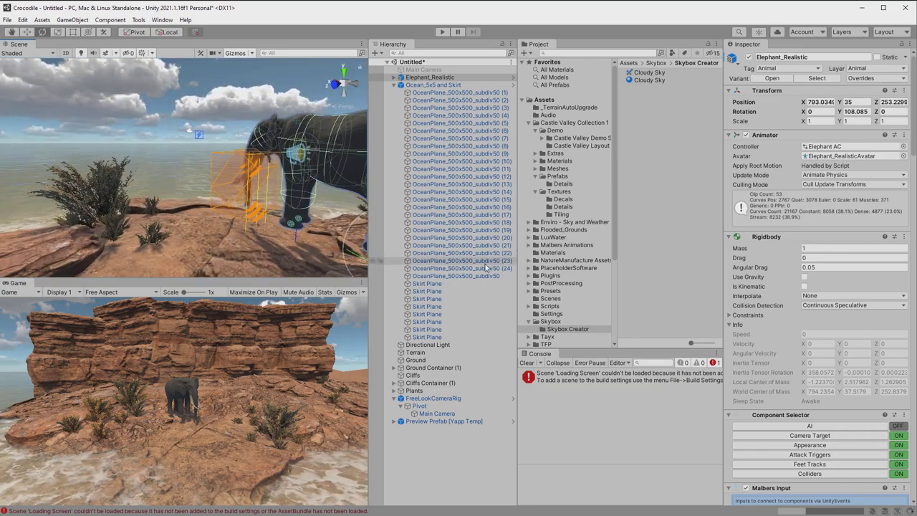
click(485, 275)
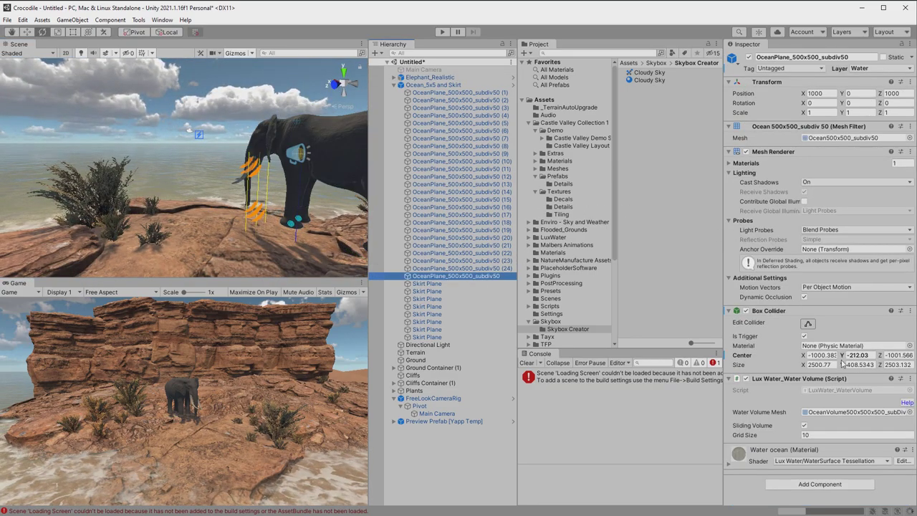
click(808, 323)
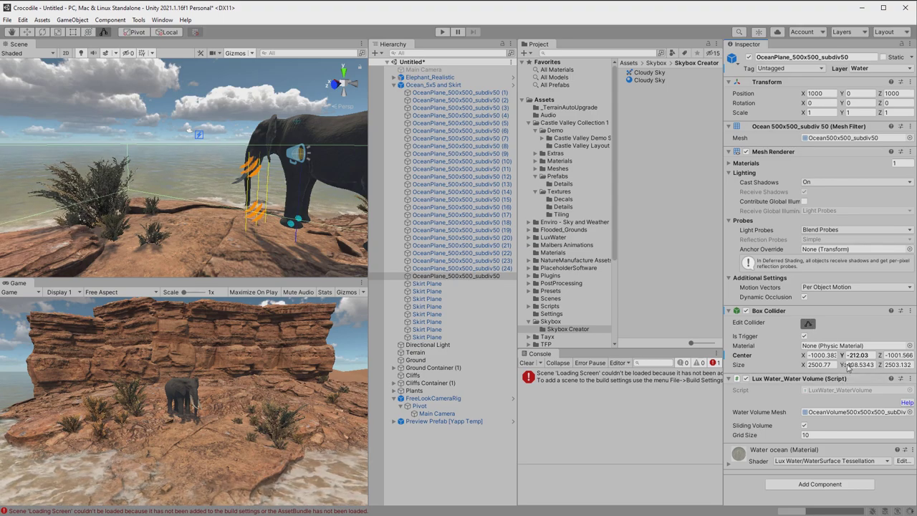
drag(844, 356, 847, 307)
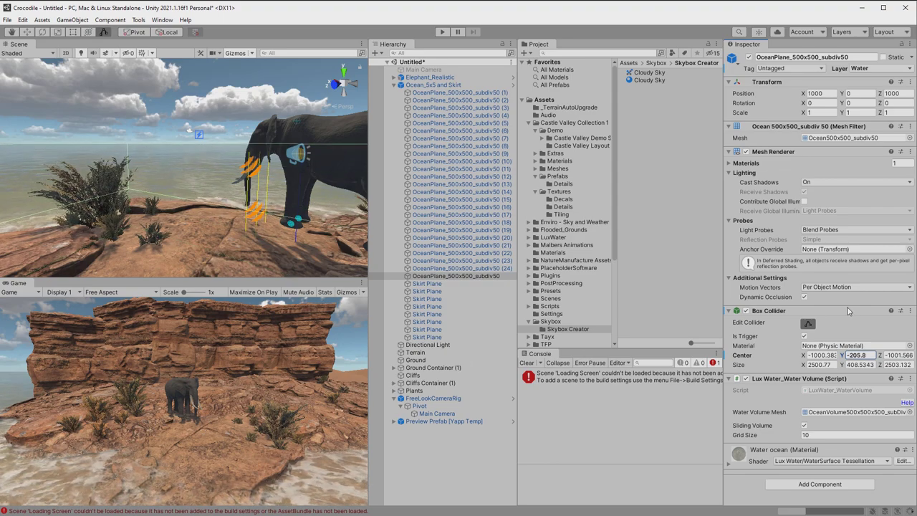
click(443, 32)
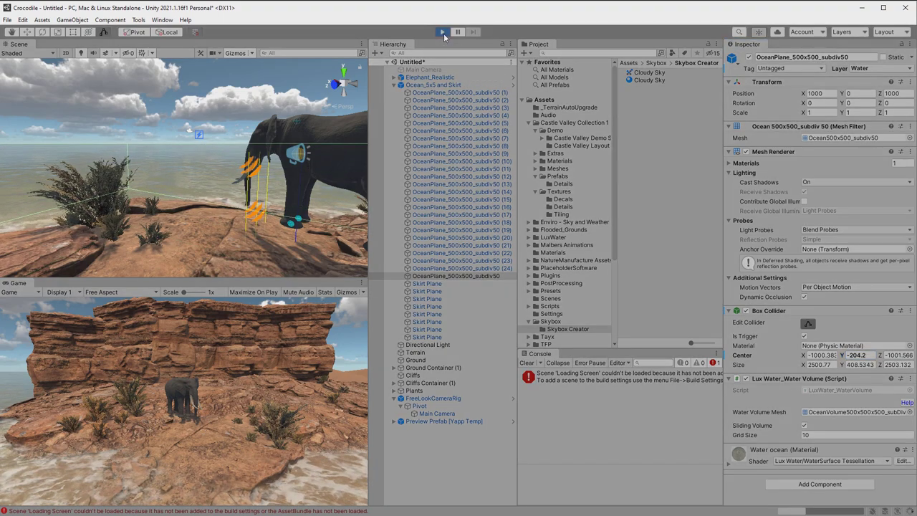